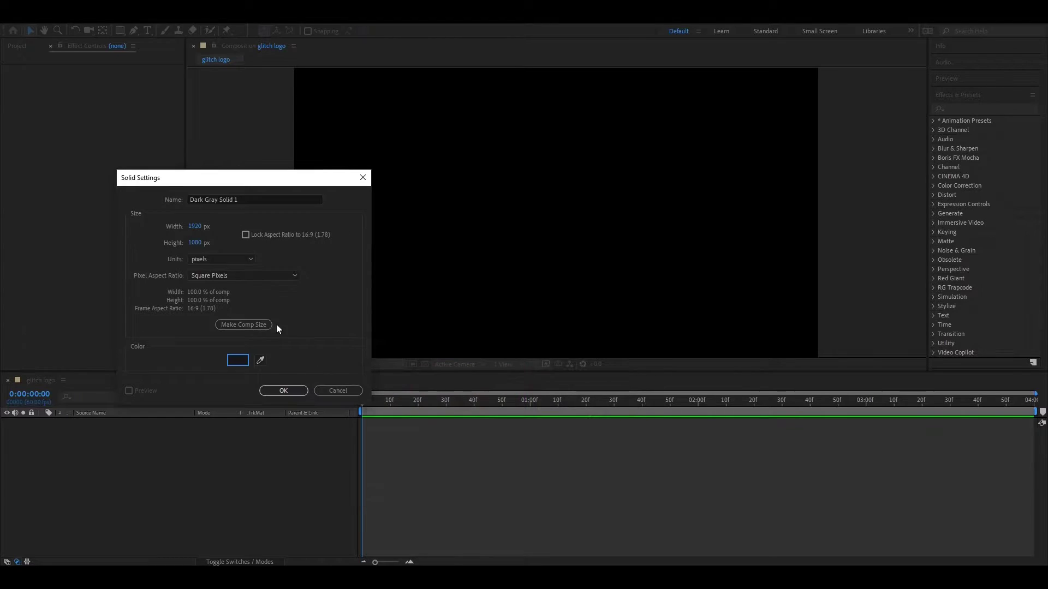
Step: Create the 1920 x 1080 px dark gray background solid in the glitch logo composition
click(284, 391)
click(290, 439)
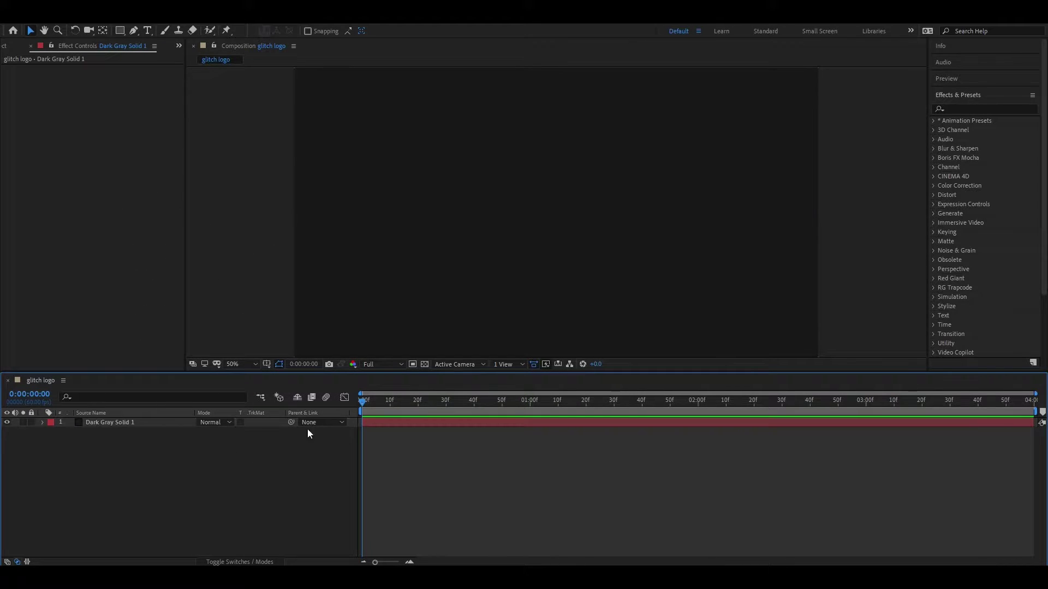
Step: Import the white valorant log.png from the Valorant logo animation folder and place it above the background solid in the glitch logo composition
key(alt+Tab)
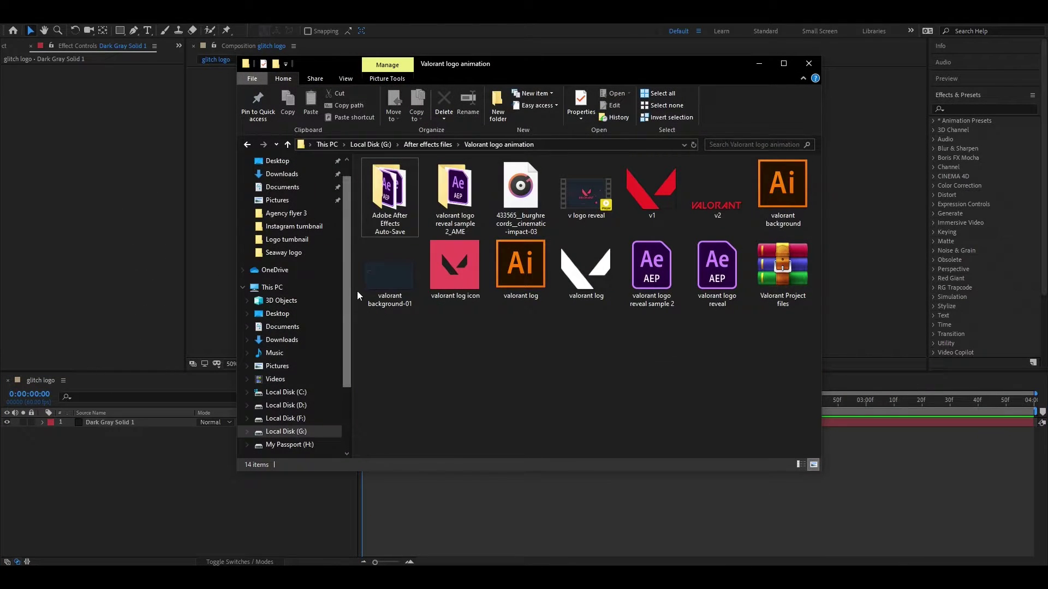
click(759, 64)
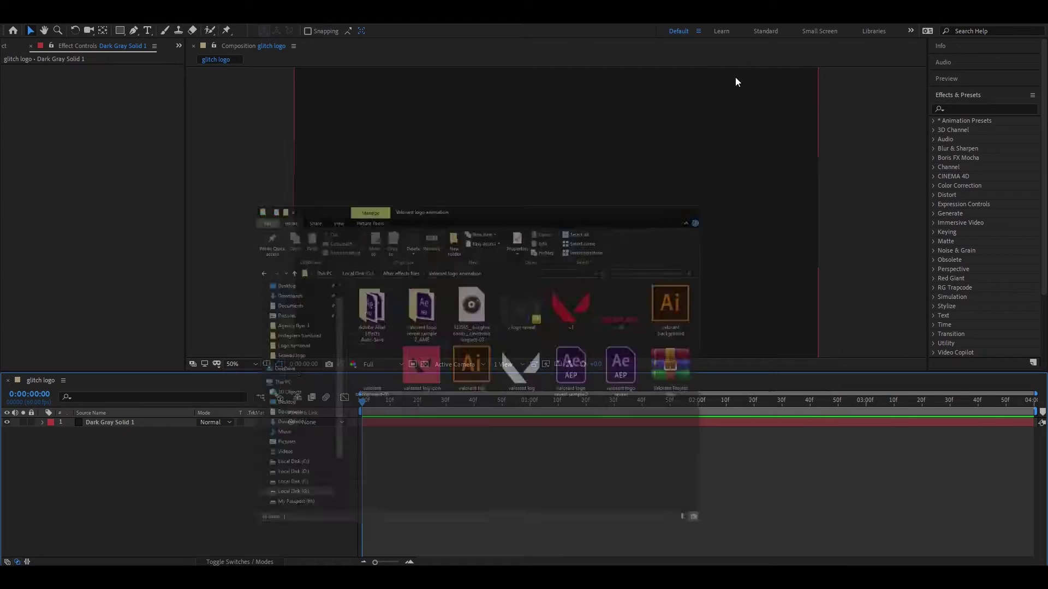
click(4, 45)
click(75, 255)
key(alt+Tab)
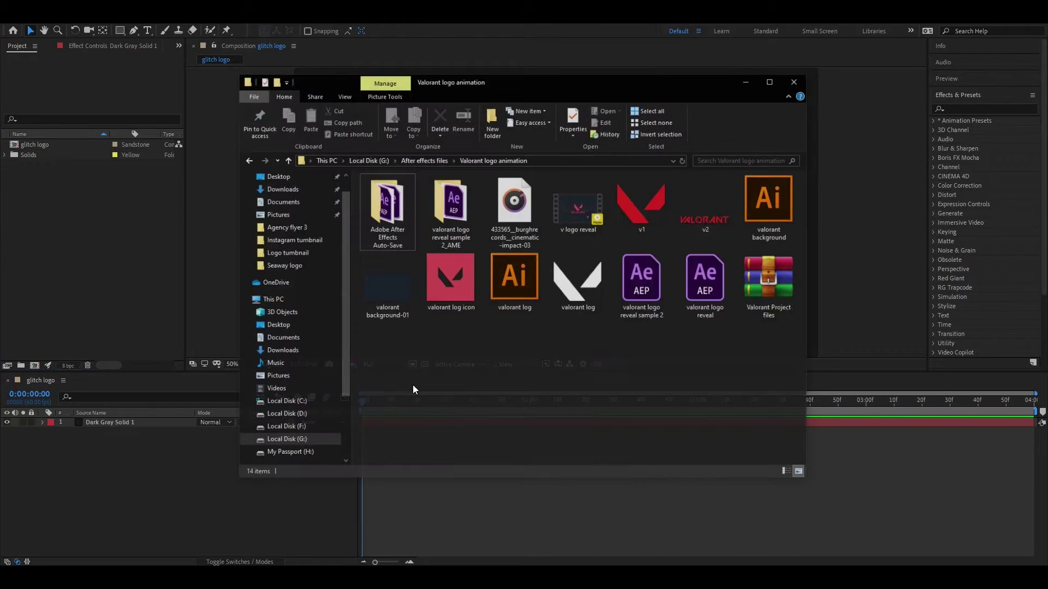
click(586, 267)
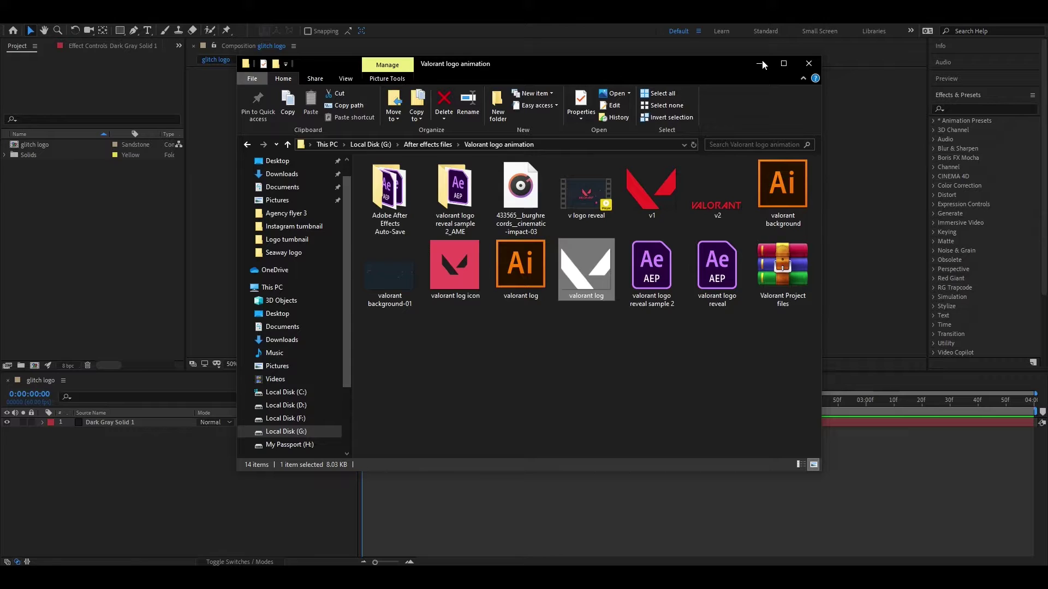
key(alt+Tab)
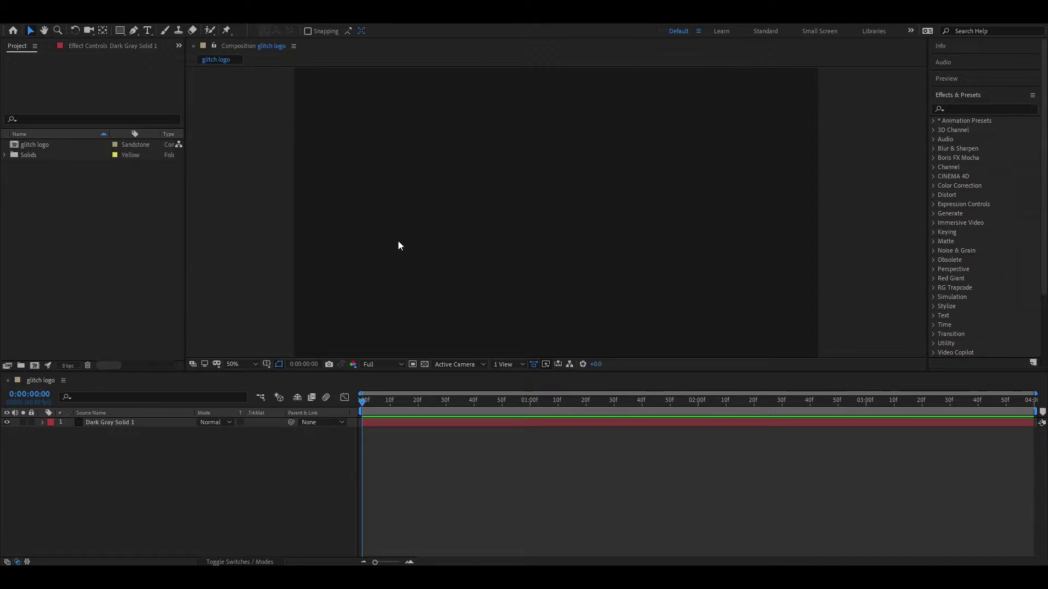
click(125, 246)
key(ctrl+v)
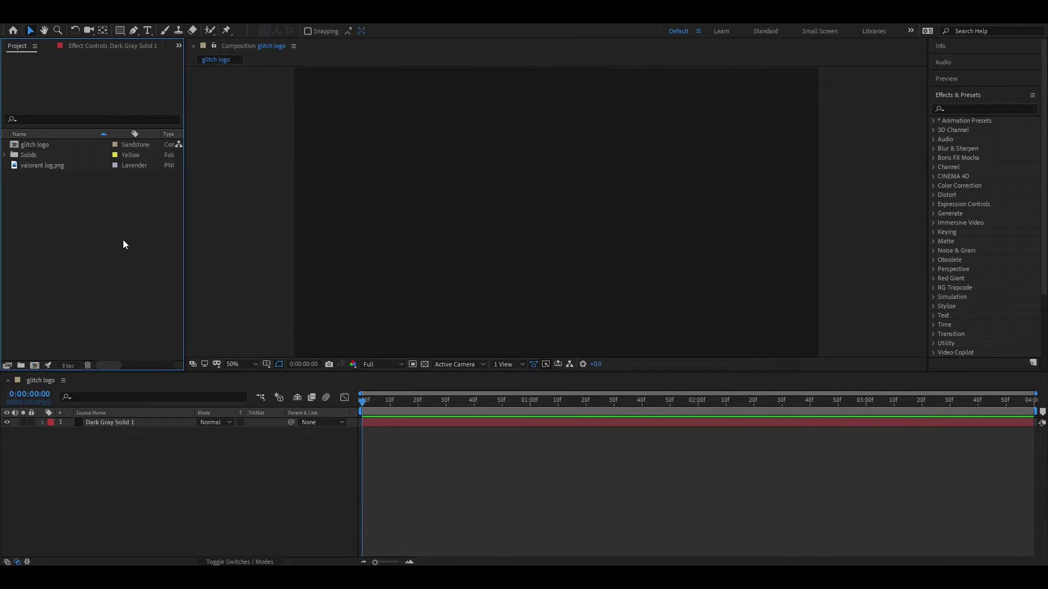
drag(52, 167, 110, 426)
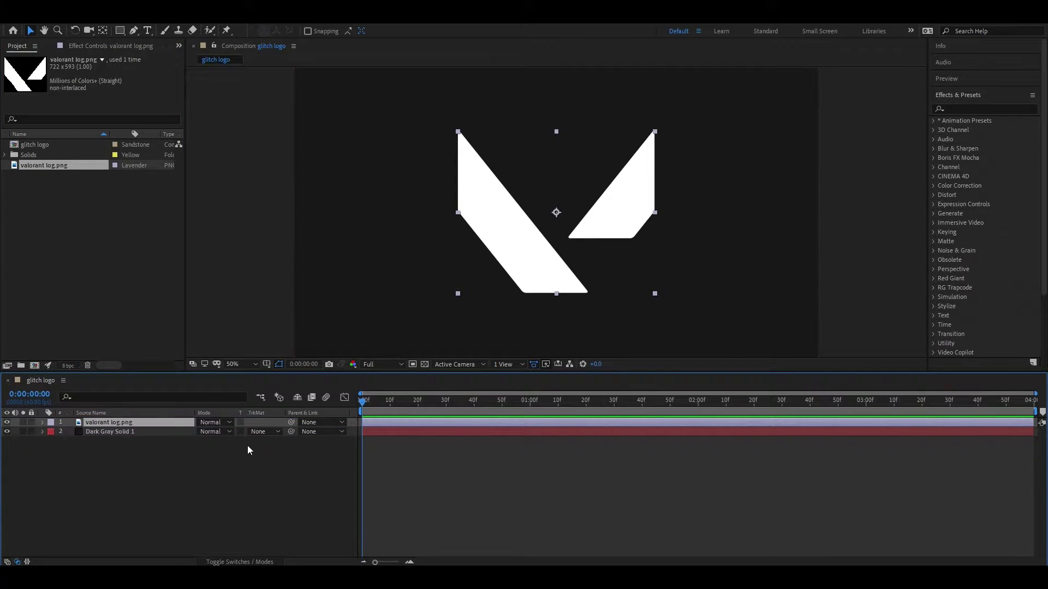
Step: Scale the logo layer down to 57%
key(s)
drag(231, 432, 209, 431)
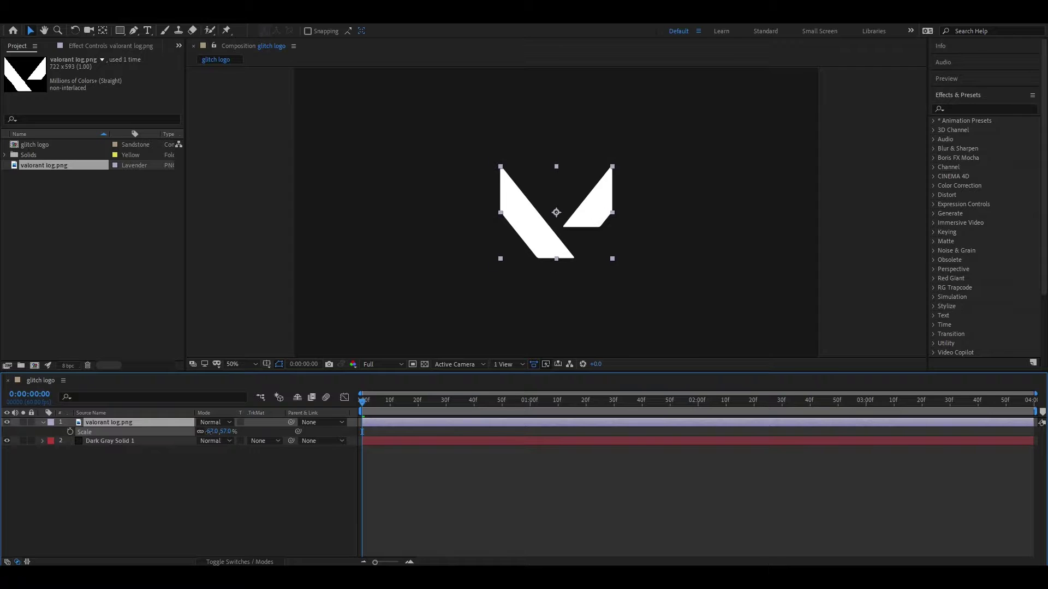
click(253, 494)
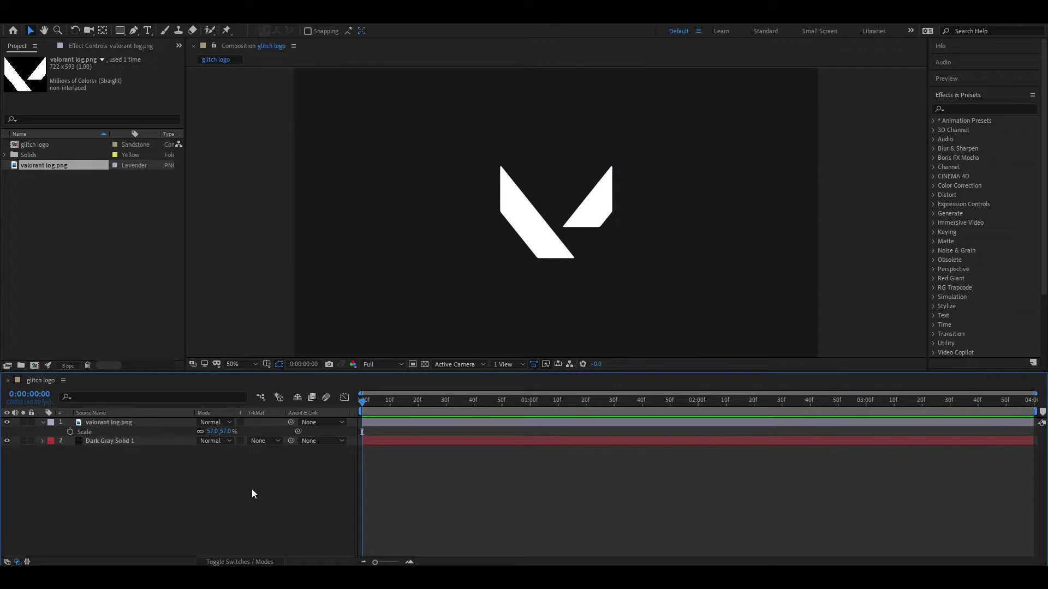
Step: Keyframe the logo's scale from 577% at the first frame to 57% at 1 second
click(126, 424)
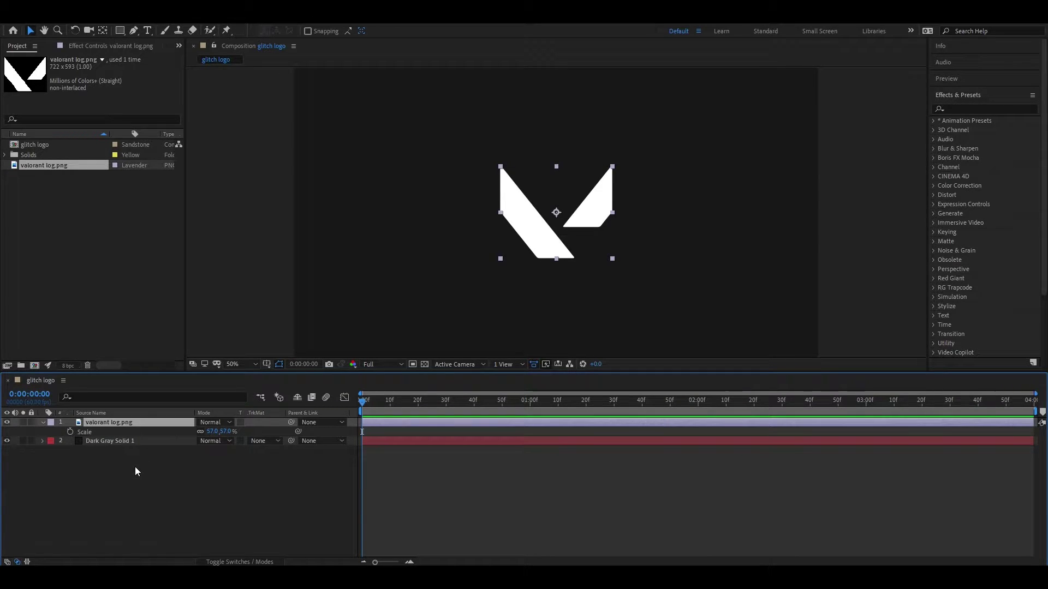
key(shift+t)
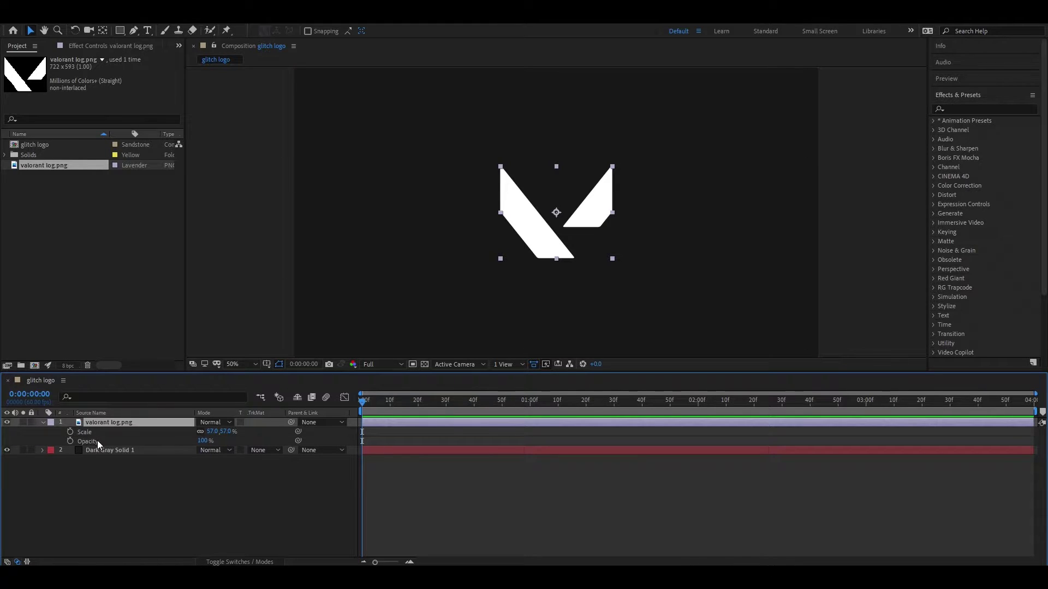
mouse_move(364, 402)
mouse_down()
mouse_move(532, 402)
mouse_move(362, 403)
mouse_up()
click(70, 432)
click(210, 431)
text(32)
key(Return)
key(alt+shift+KP_Add)
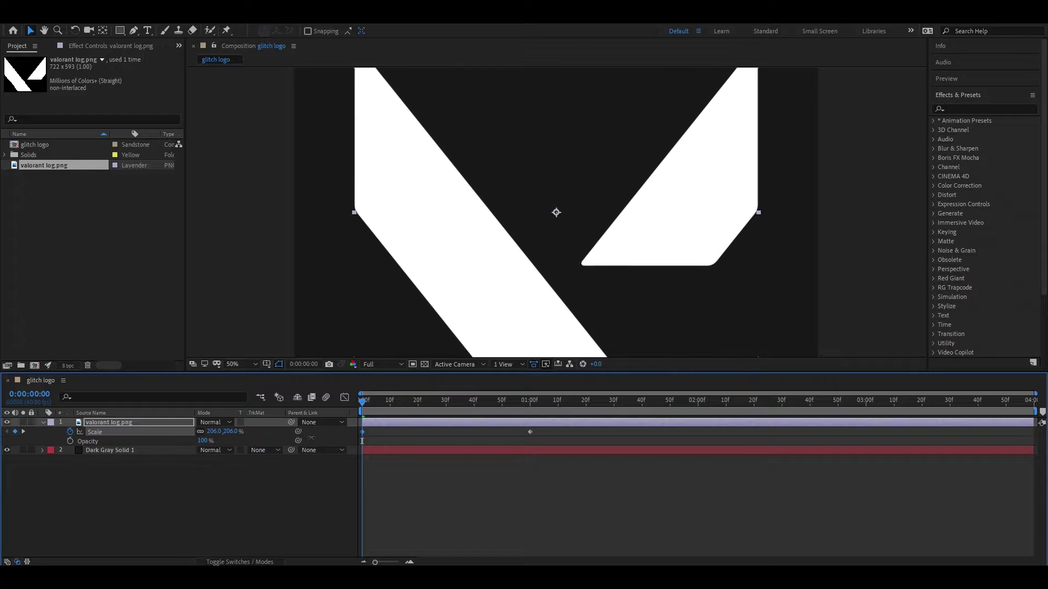
drag(363, 438, 516, 439)
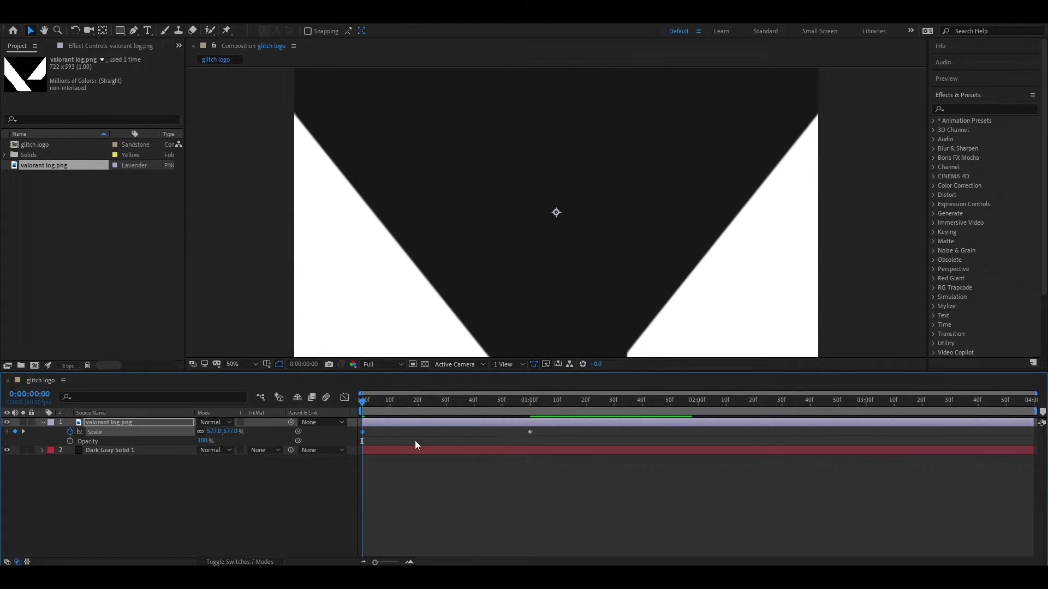
click(327, 488)
Step: Keyframe the logo's opacity from 0% at frame 10 to 100% at frame 30
drag(365, 407, 394, 412)
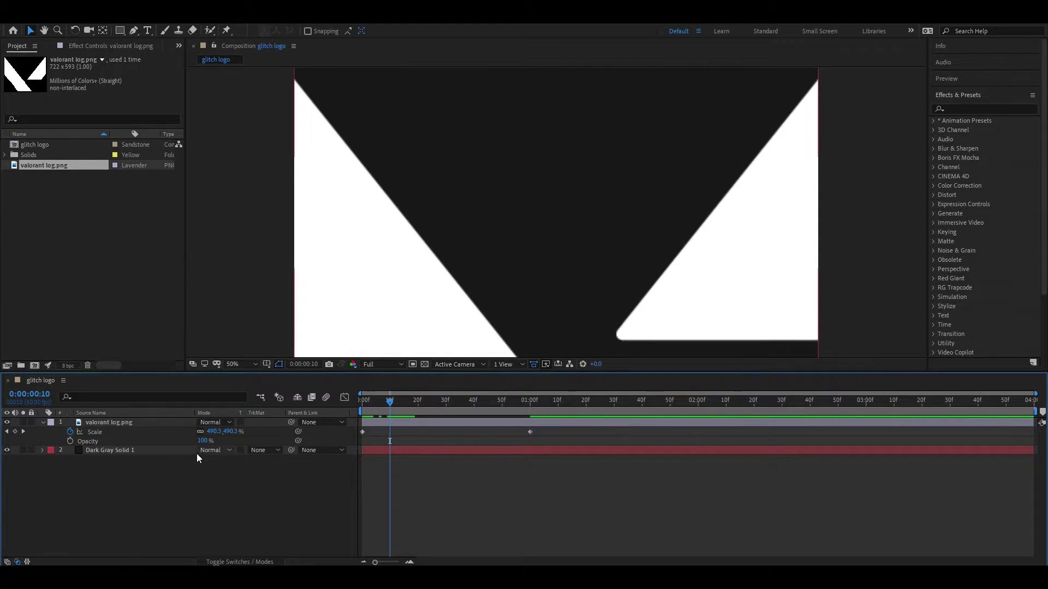
mouse_move(391, 403)
mouse_down()
mouse_move(452, 408)
mouse_move(391, 415)
mouse_up()
click(70, 441)
text(0)
key(Return)
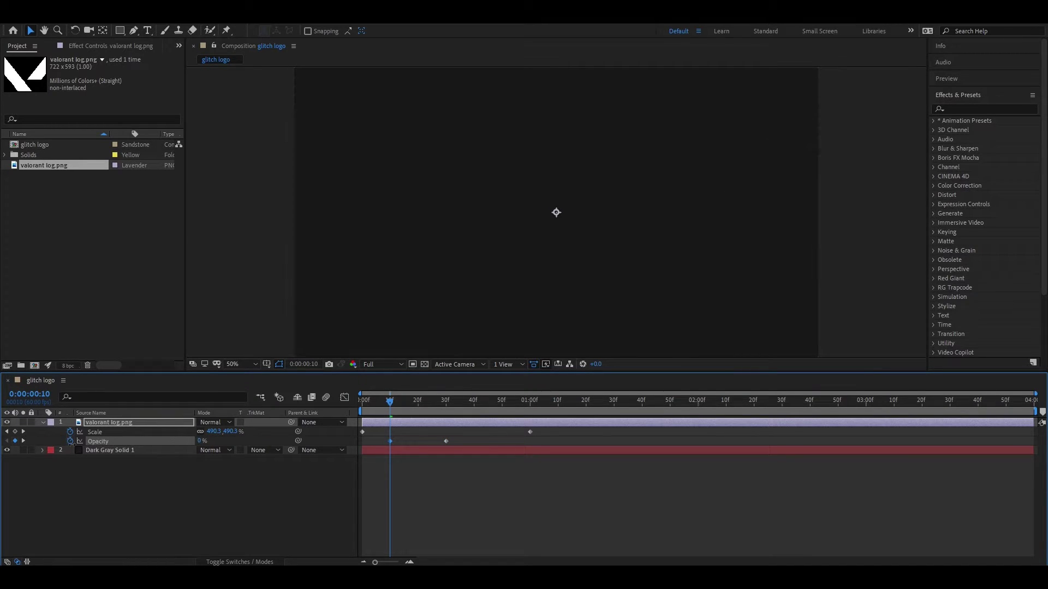
Step: Apply Easy Ease to all scale and opacity keyframes of the logo and preview the animation
drag(557, 436, 358, 443)
key(F9)
drag(390, 403, 335, 428)
key(space)
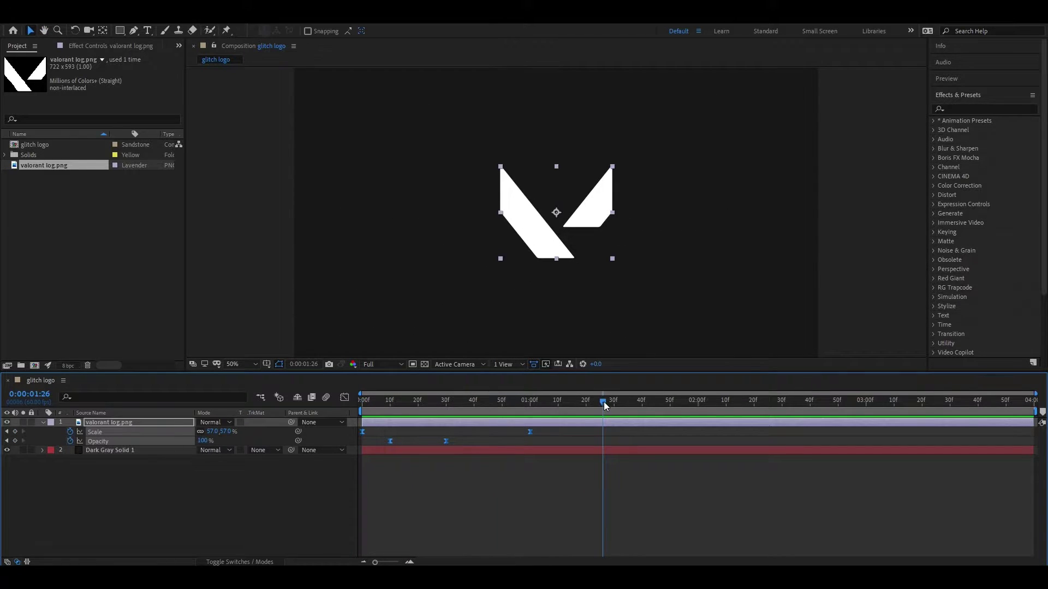
key(space)
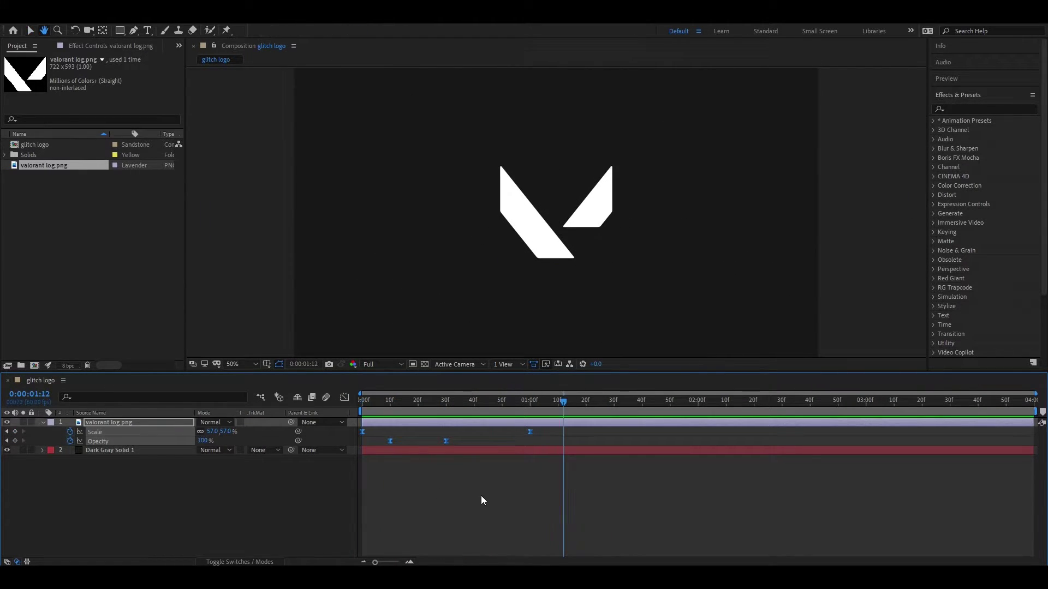
drag(564, 404, 374, 420)
key(space)
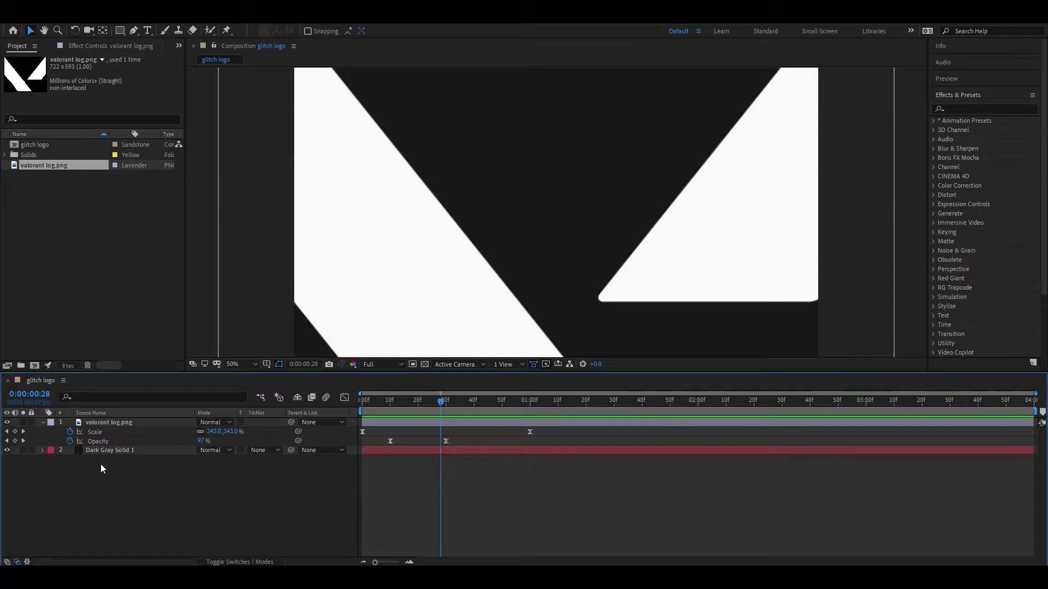
click(43, 424)
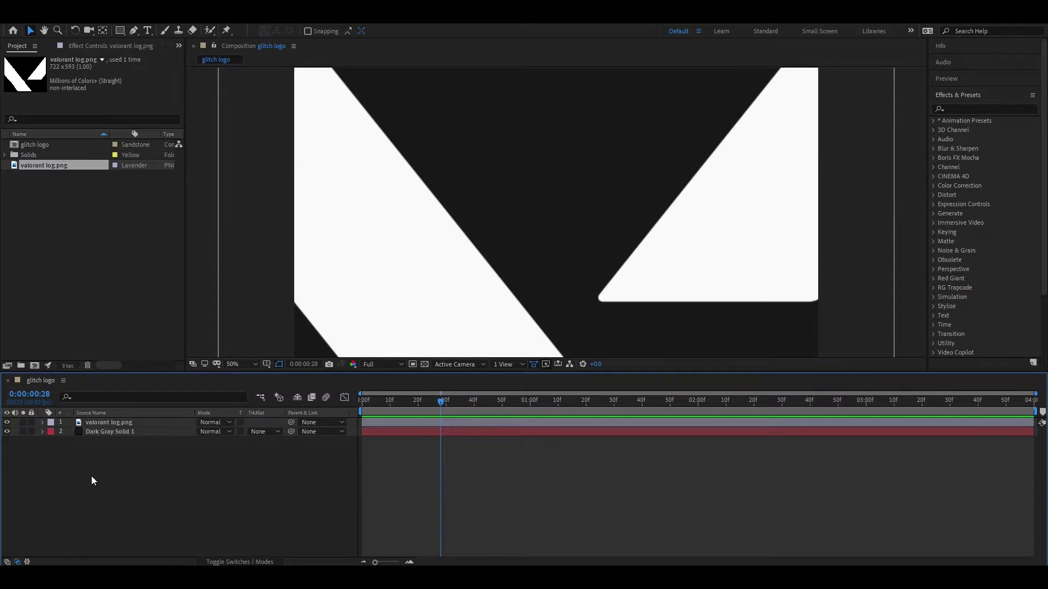
Step: Add a new 1920 x 1080 px solid named "glitch effect" on top of the other layers
click(133, 432)
ctrl+click(134, 432)
right_click(173, 476)
mouse_move(218, 351)
click(328, 390)
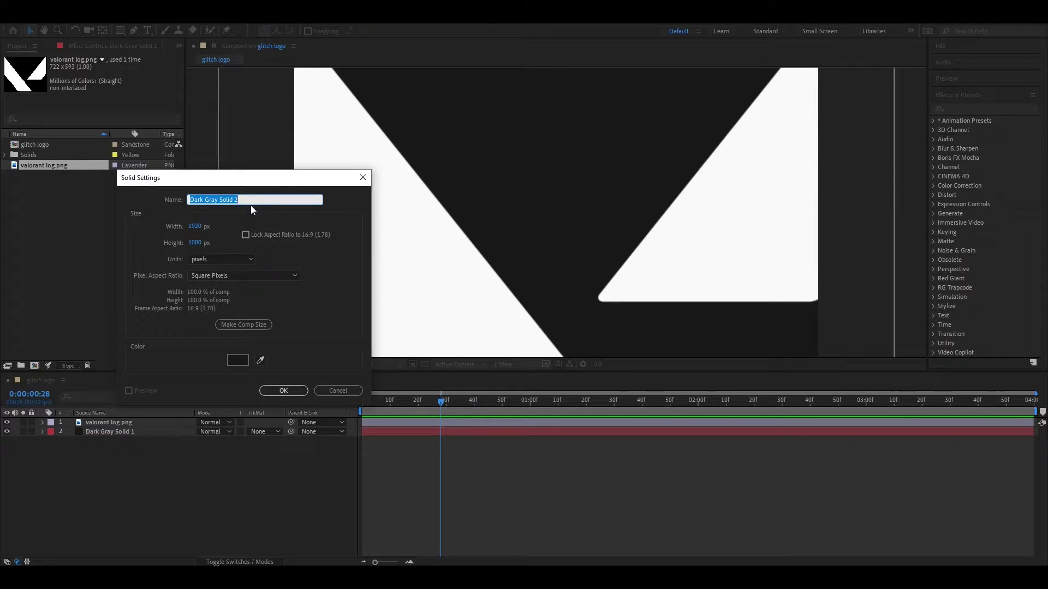
text(glitch effect)
key(Return)
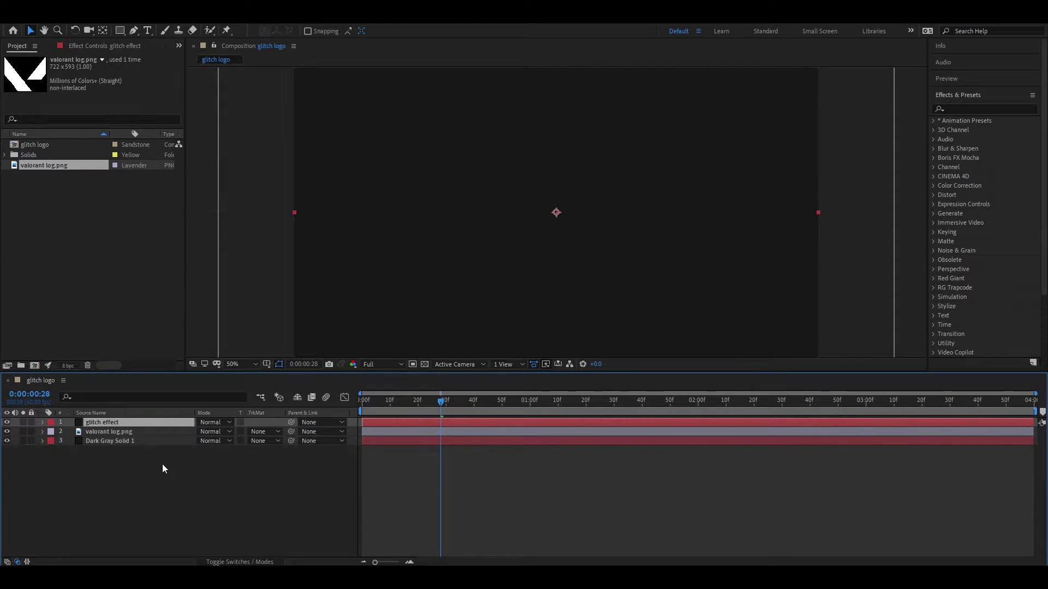
Step: Pre-compose the glitch effect solid as "glitch effect", moving all attributes into the new composition
click(162, 469)
right_click(100, 422)
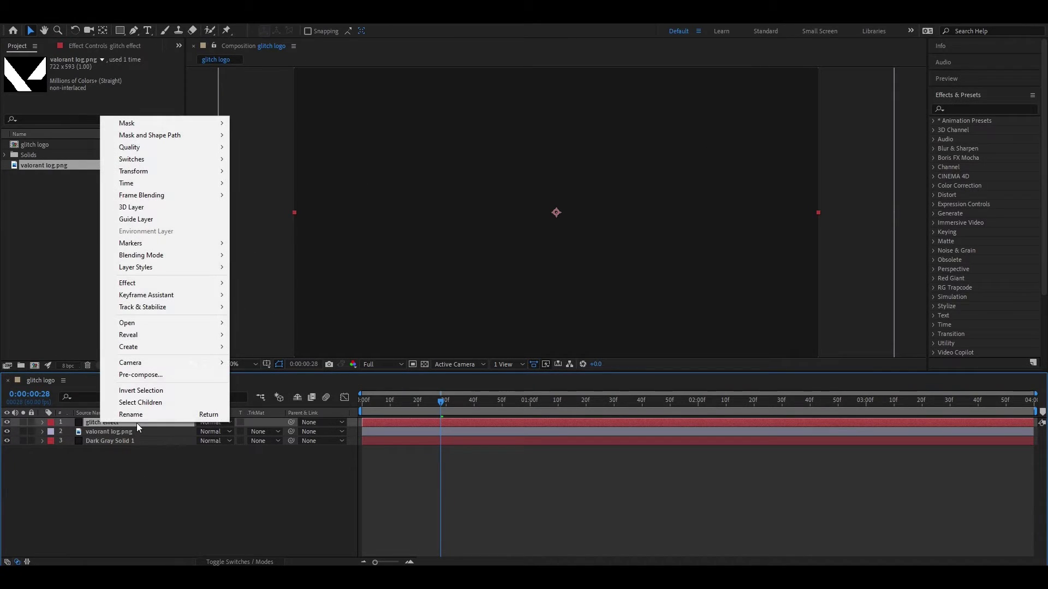
click(141, 415)
click(110, 414)
click(108, 423)
right_click(108, 424)
click(145, 374)
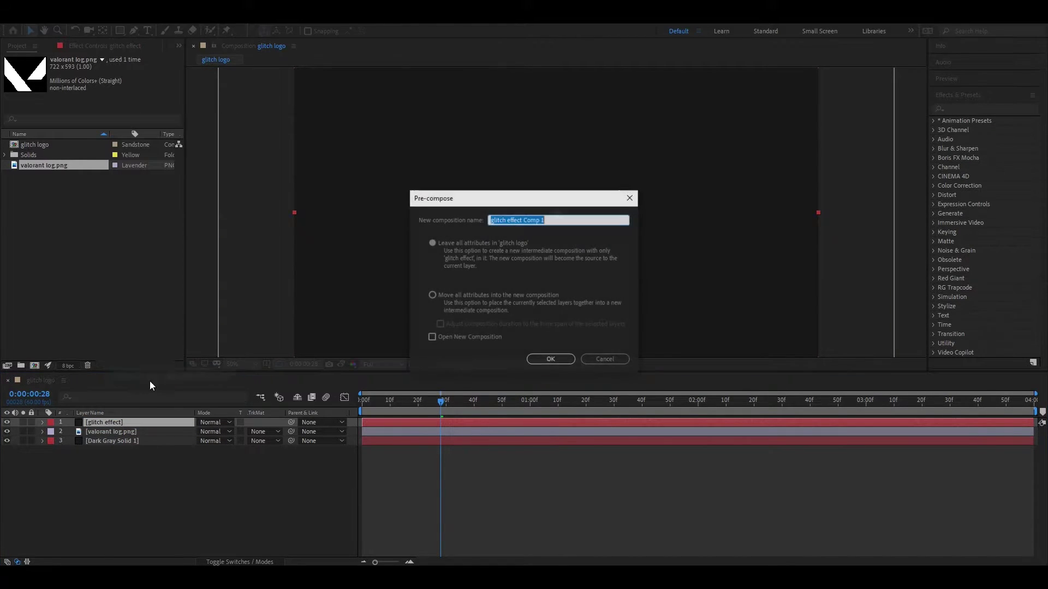
click(431, 296)
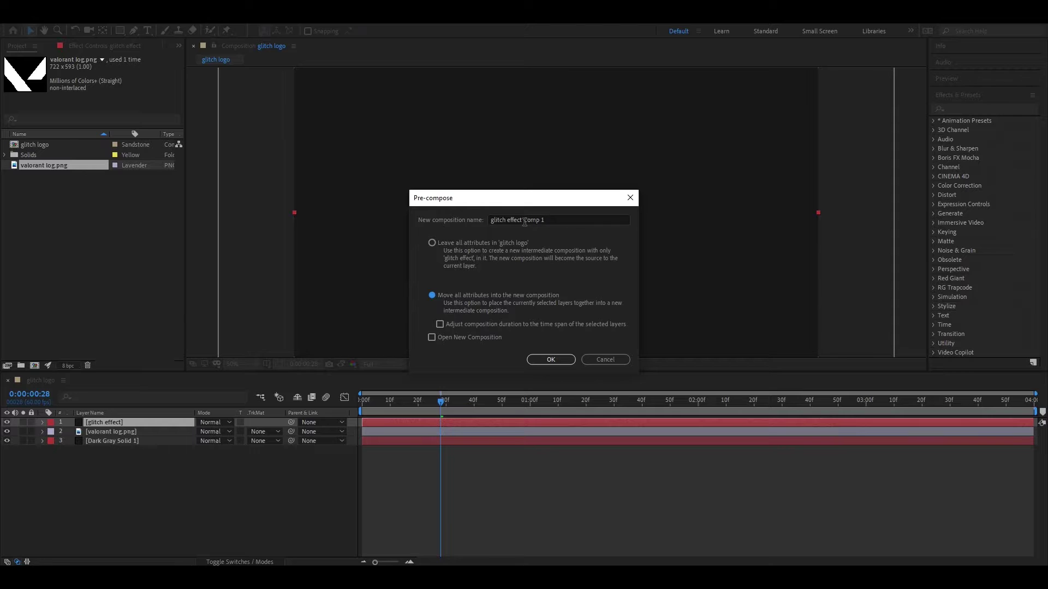
click(525, 221)
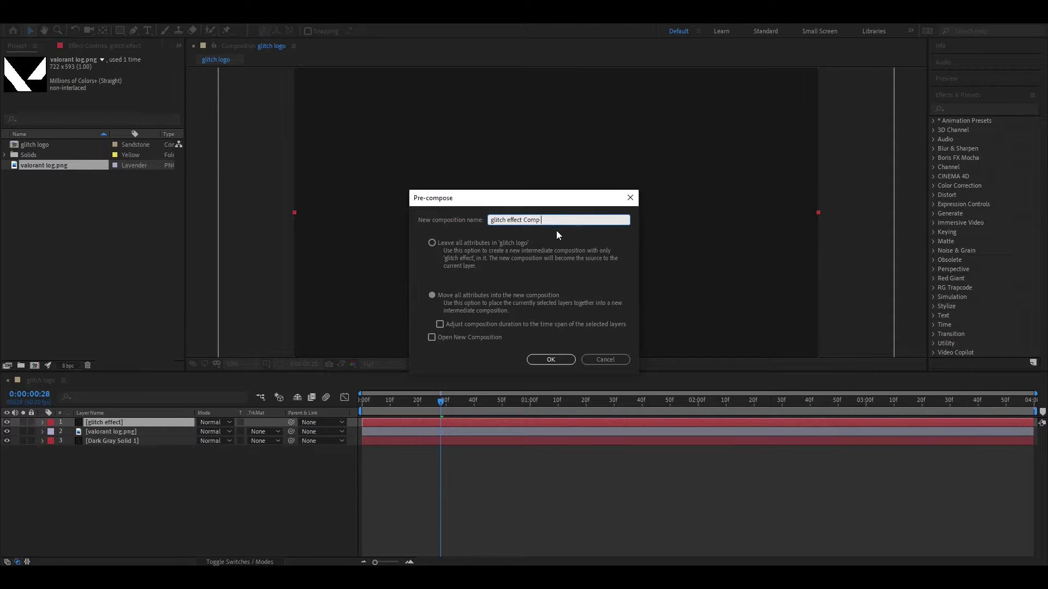
key(BackSpace)
key(BackSpace)
key(BackSpace)
click(548, 359)
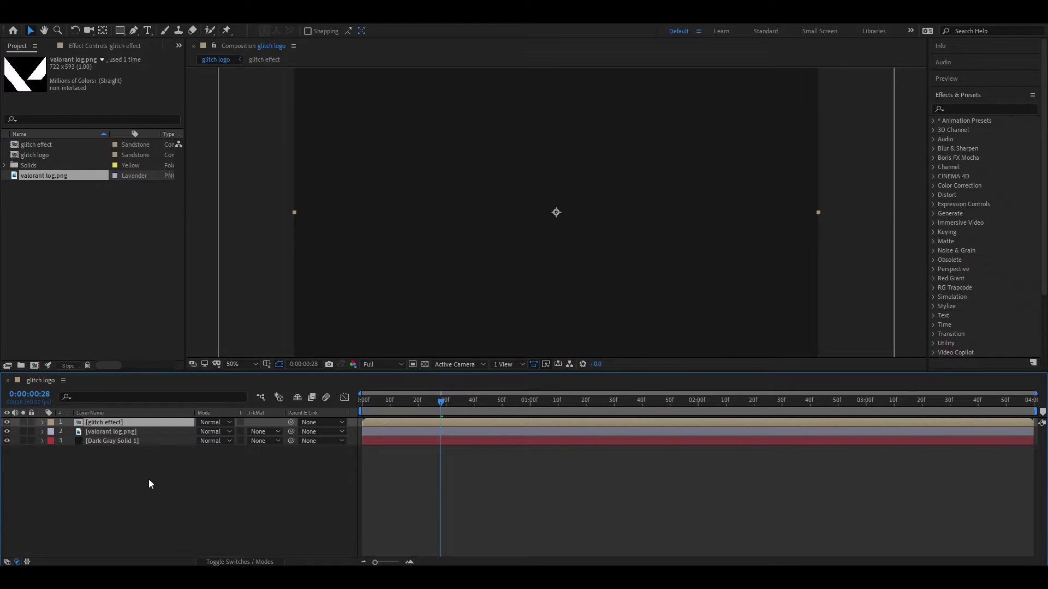
Step: Open the glitch effect composition and apply the Fractal Noise effect to its solid layer
double_click(104, 423)
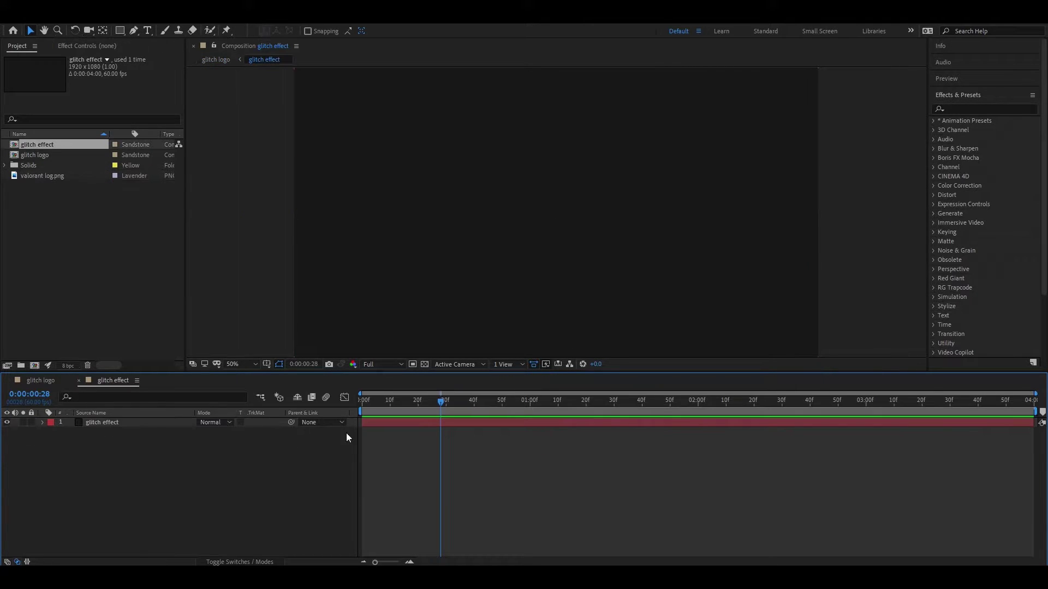
click(107, 424)
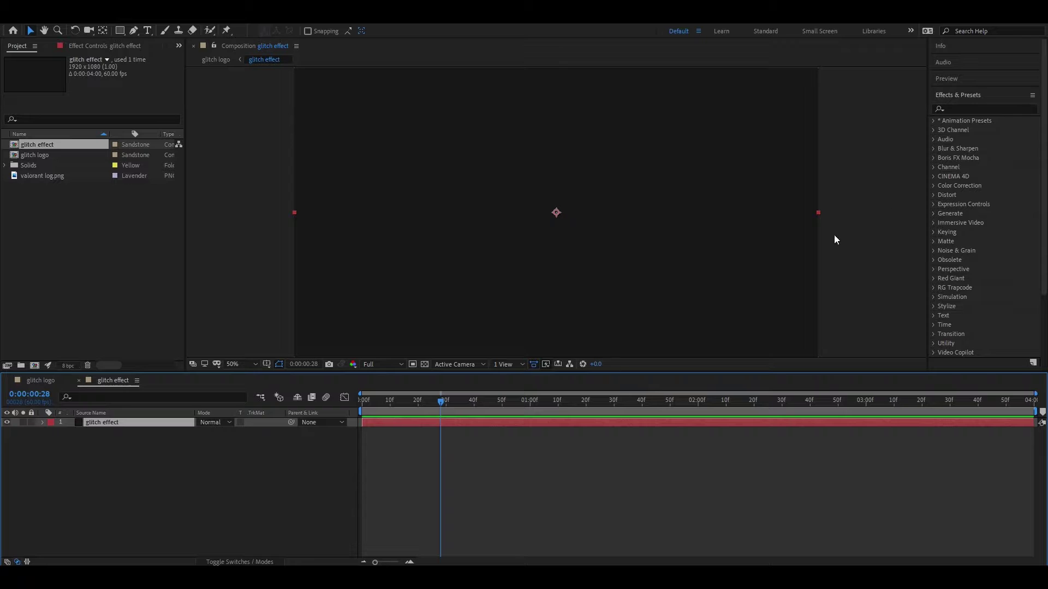
click(975, 110)
text(frav)
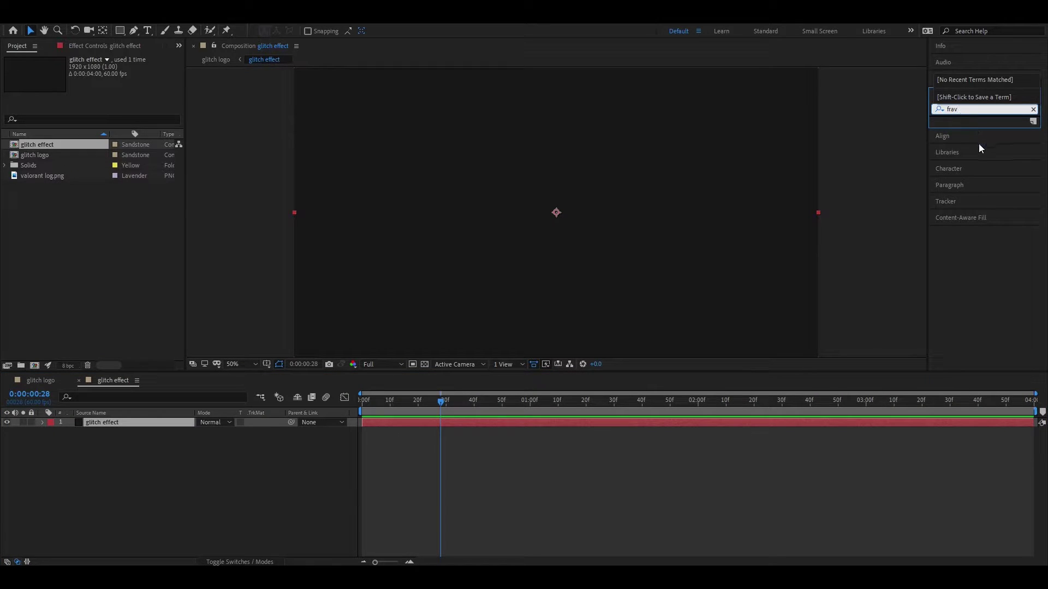
key(BackSpace)
text(c)
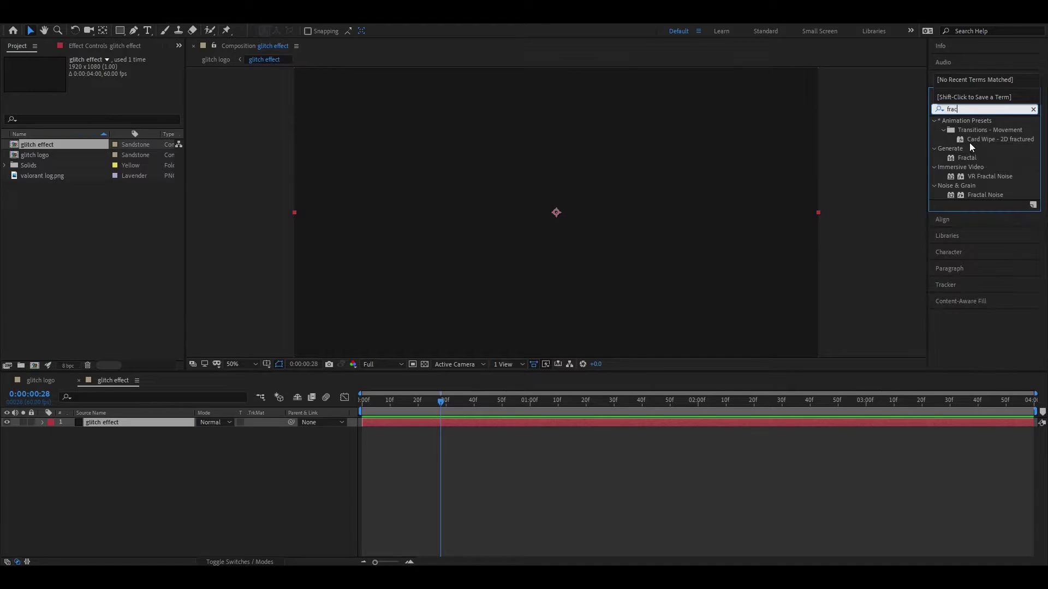
double_click(985, 196)
Step: Set the Fractal Noise type to Block, with contrast 248 and brightness -16
click(140, 88)
click(134, 99)
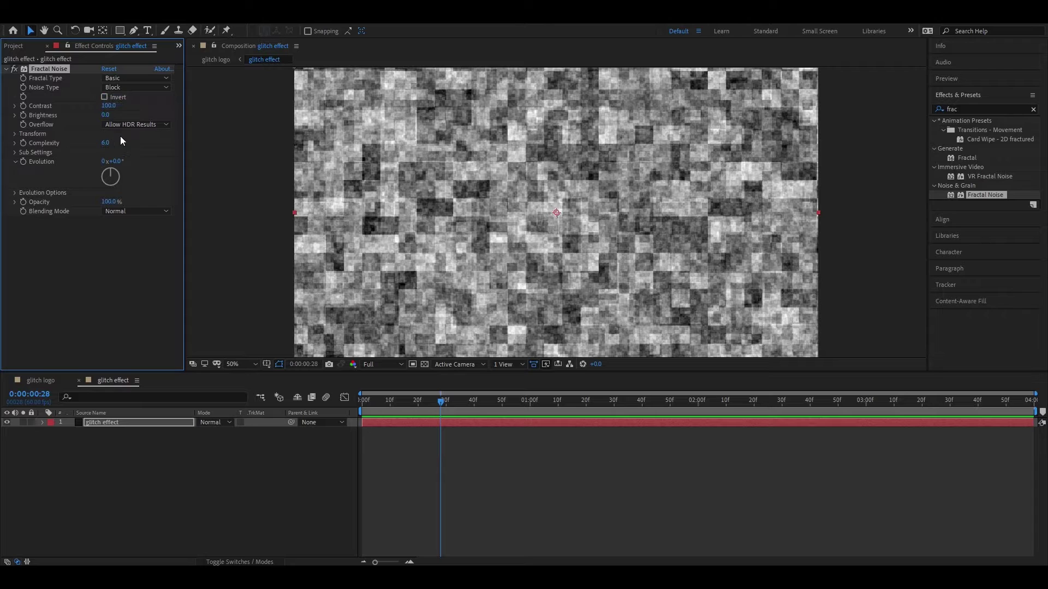
click(107, 106)
text(250)
key(Return)
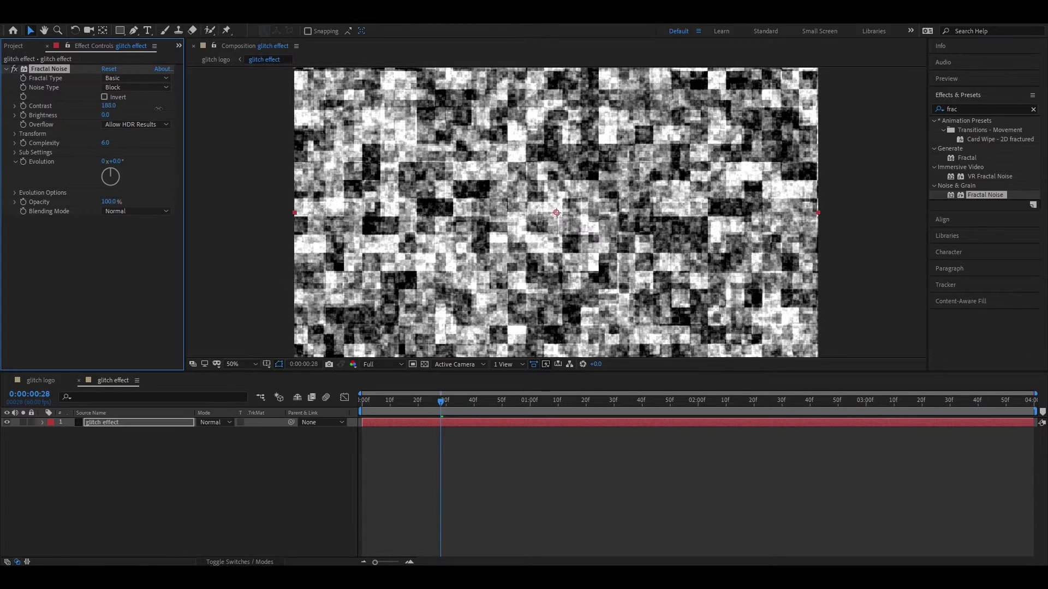
drag(189, 109, 195, 107)
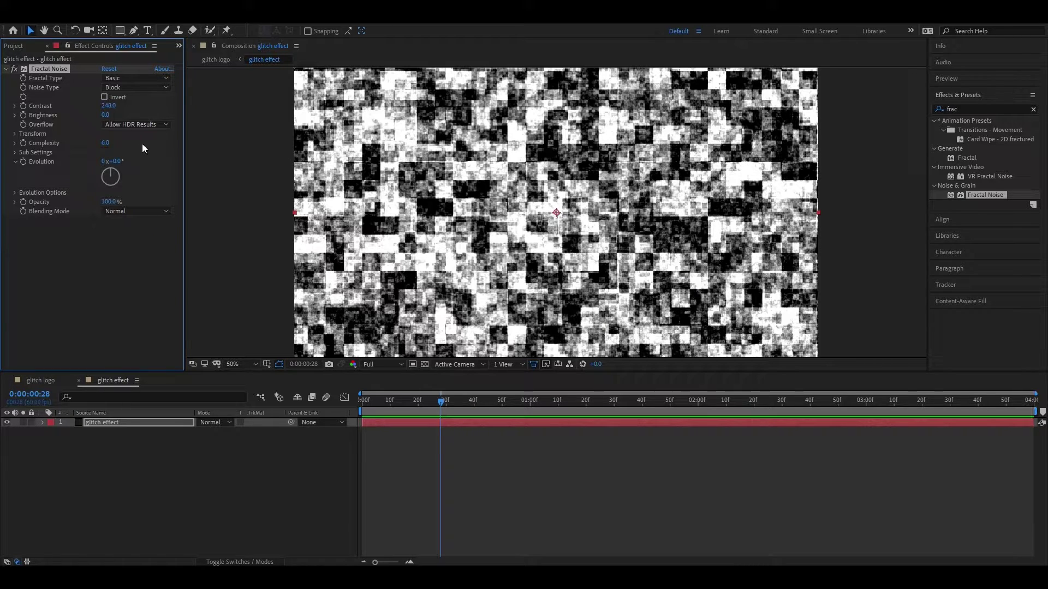
drag(105, 115, 102, 116)
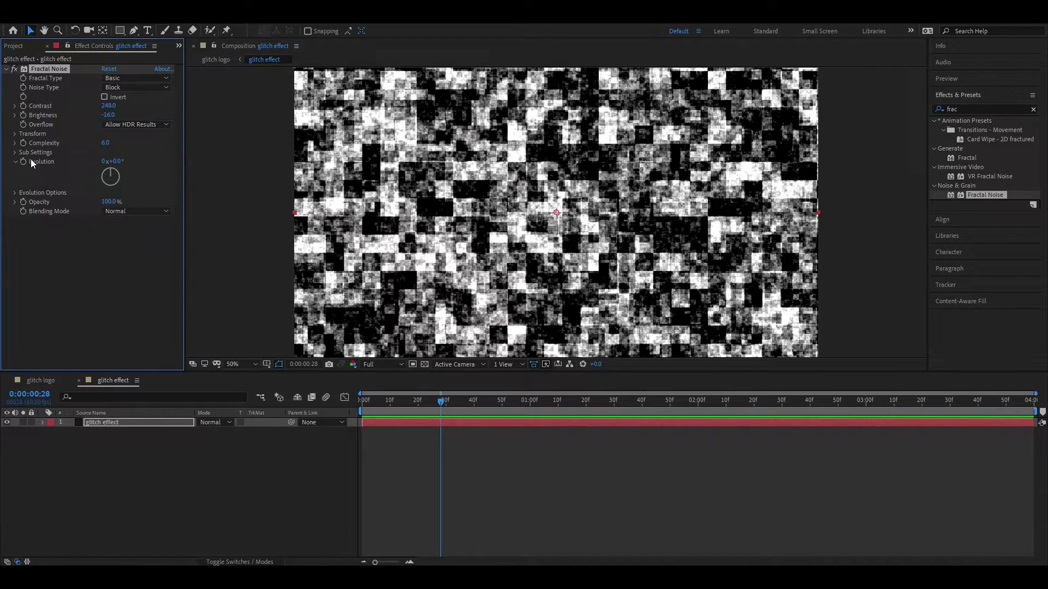
Step: Turn off uniform scaling for the Fractal Noise and set the scale width to 2364 and the scale height to 518
click(14, 134)
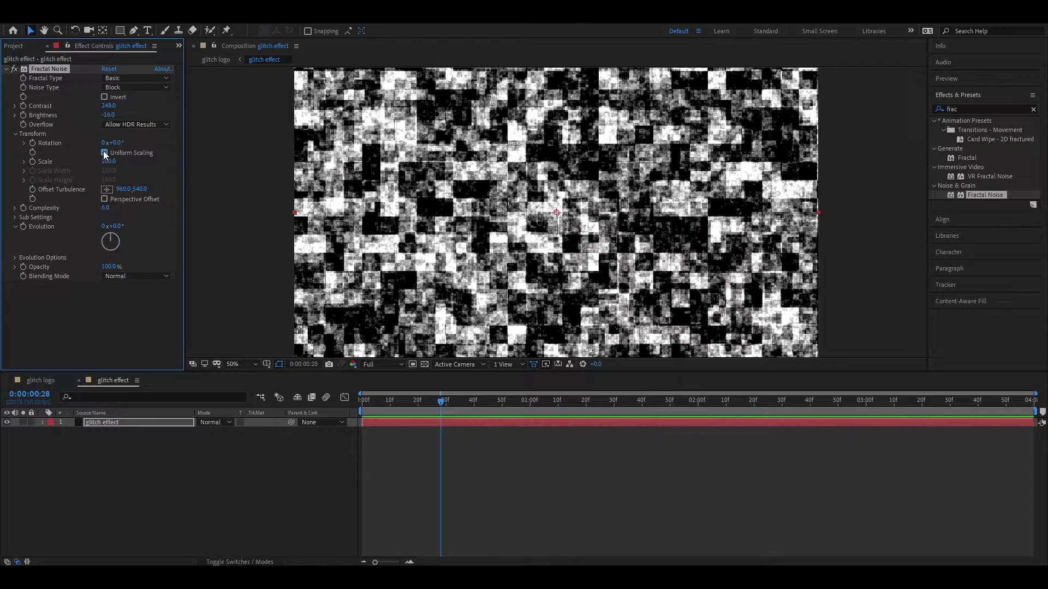
click(104, 153)
drag(56, 185, 101, 186)
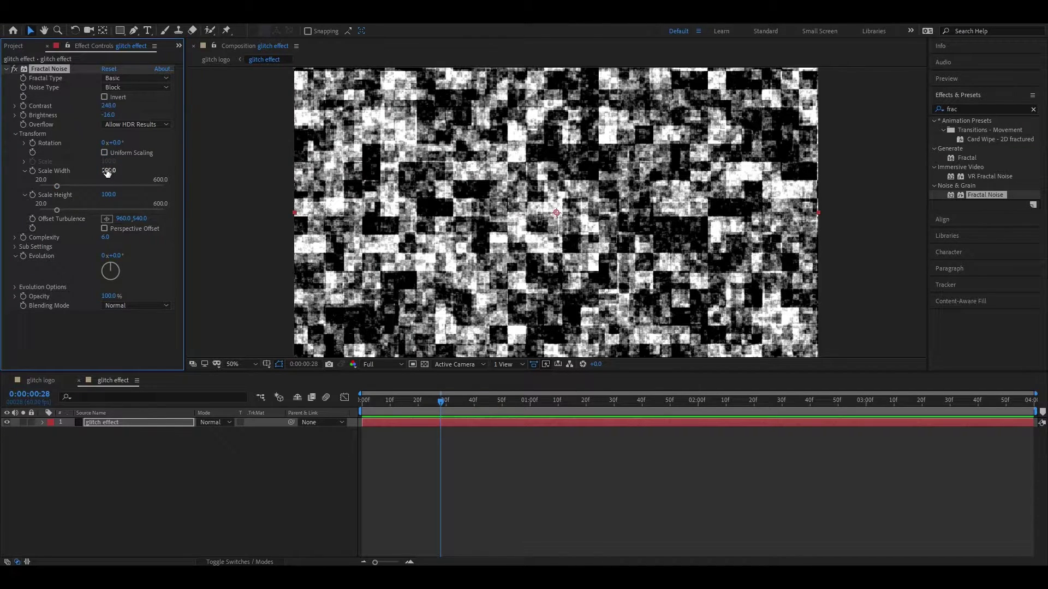
drag(244, 176, 274, 183)
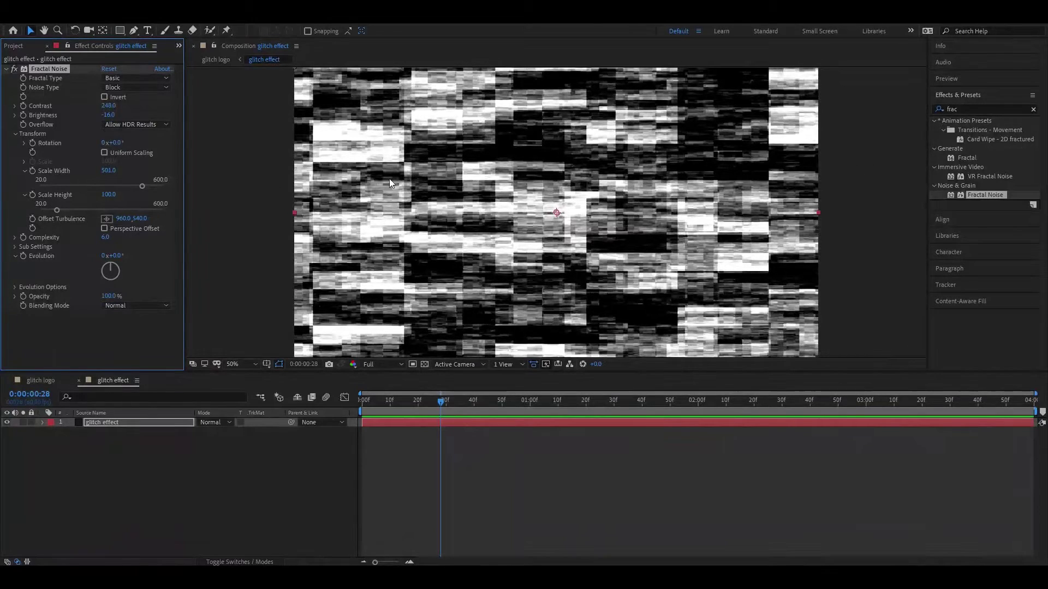
drag(106, 176, 420, 156)
drag(109, 170, 103, 173)
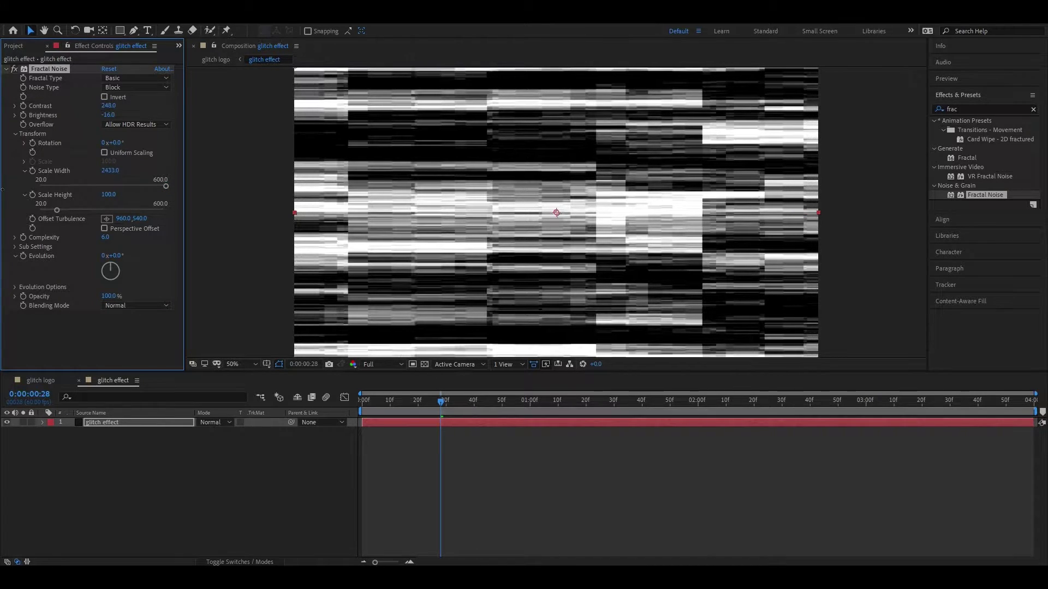
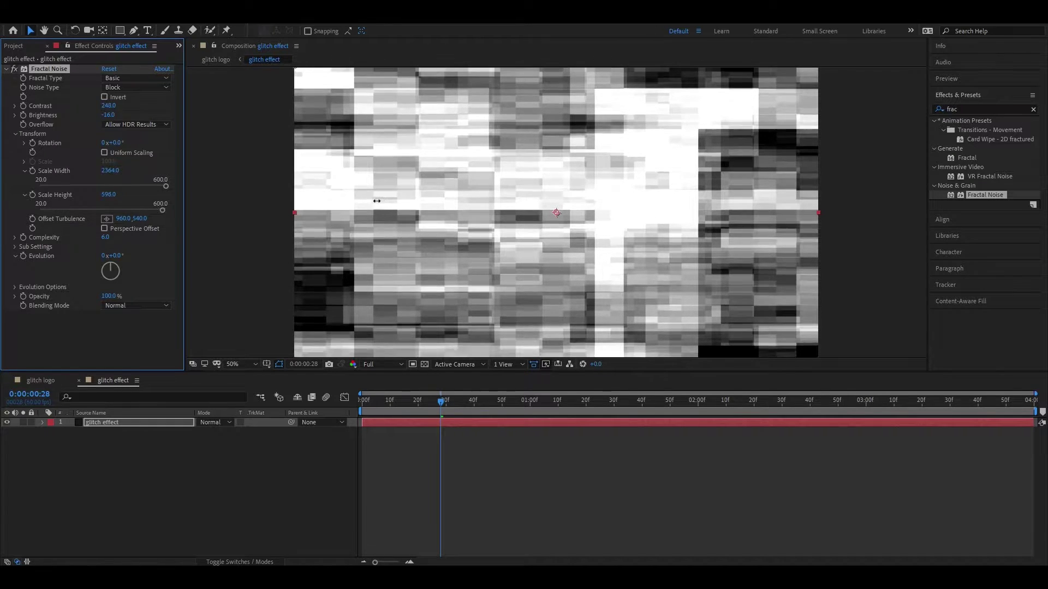
click(106, 385)
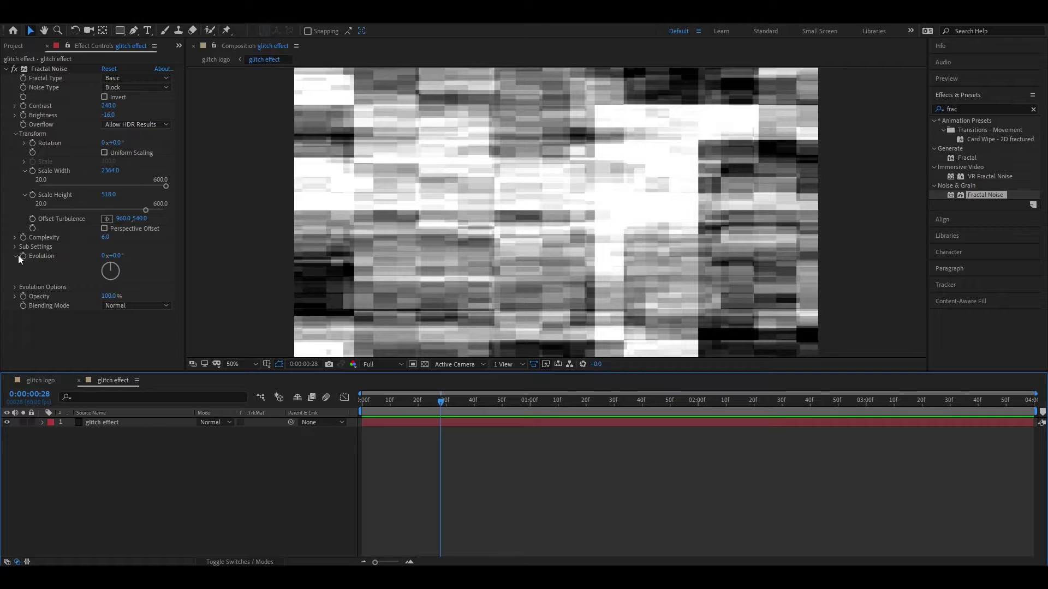
Step: Add the expression time*2500 to the Fractal Noise Evolution and preview the animated noise
alt+click(23, 255)
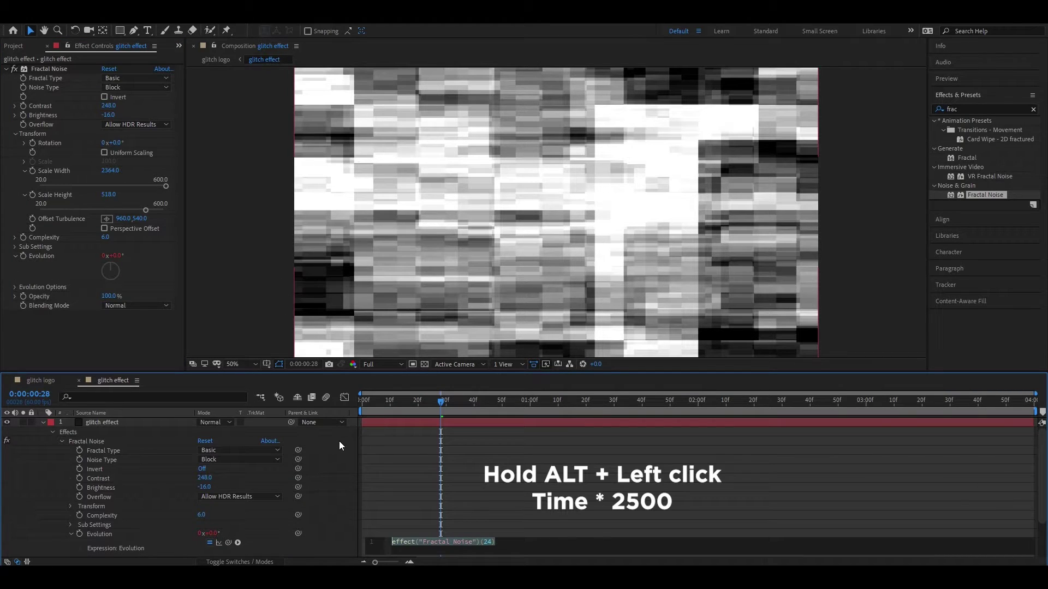
text(time*2500)
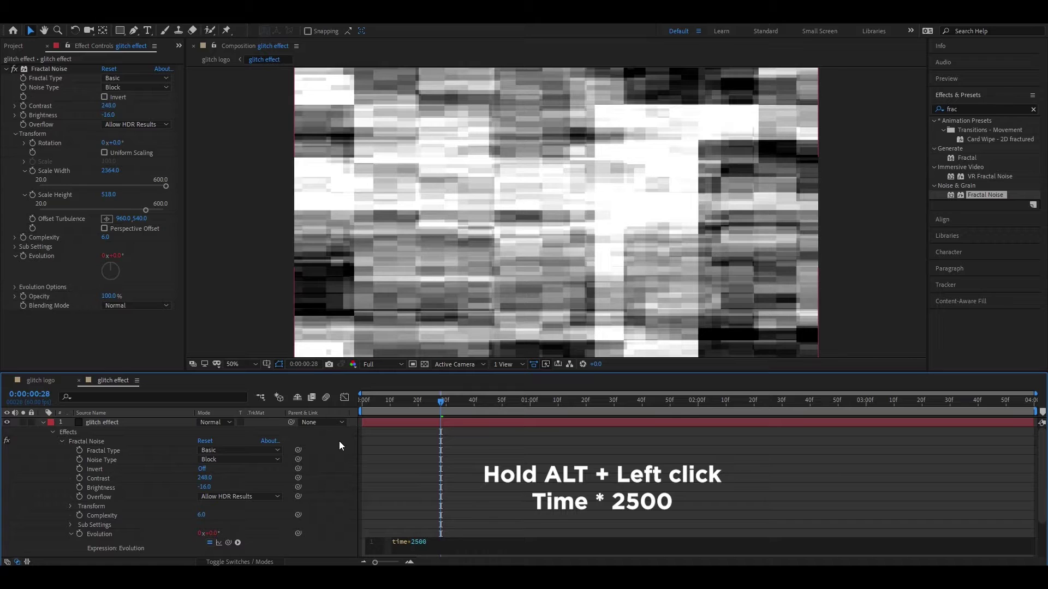
click(409, 456)
drag(432, 407, 343, 411)
key(space)
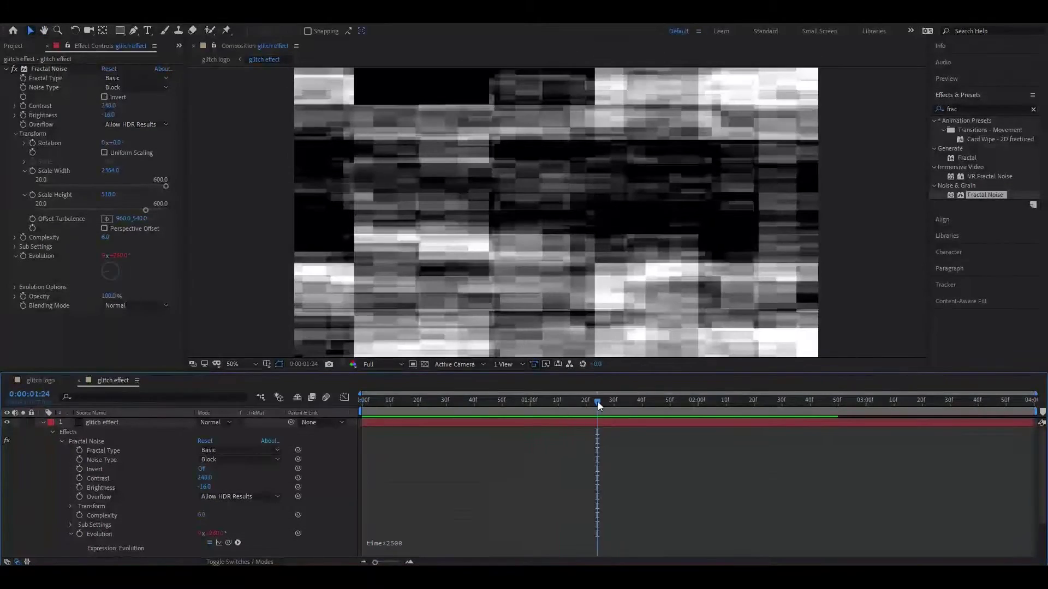
click(388, 407)
Step: Return to the glitch logo composition and hide the glitch effect layer
click(45, 380)
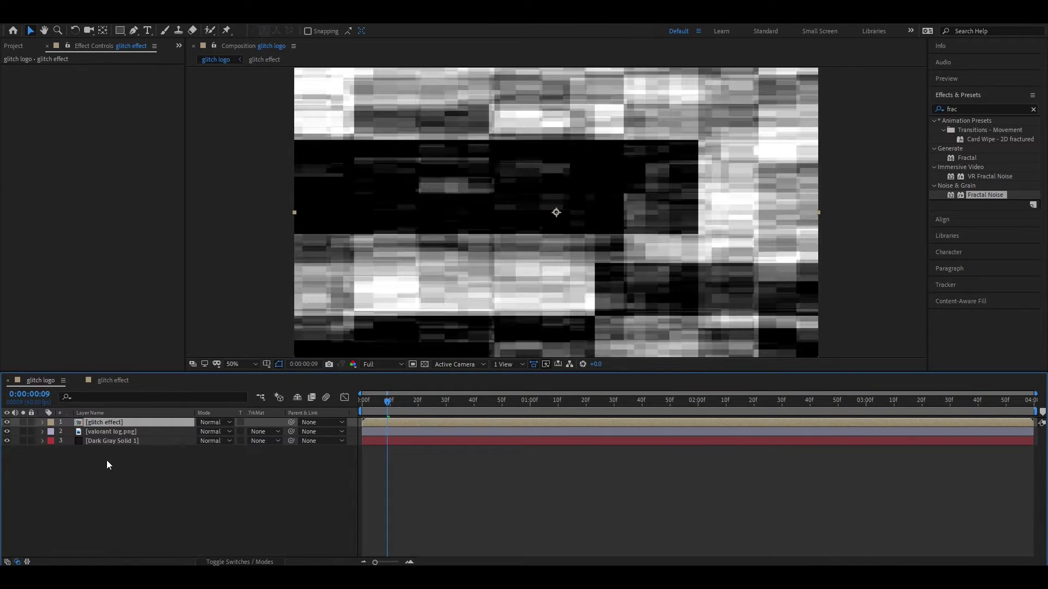
click(395, 406)
drag(420, 406, 262, 500)
click(7, 423)
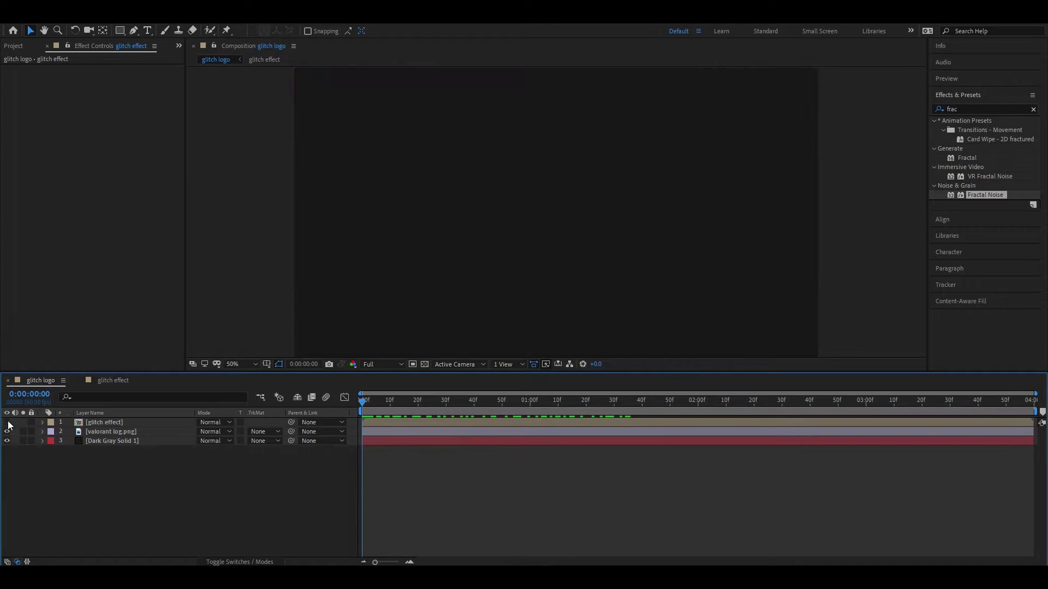
Step: Add a new adjustment layer and place it directly below the glitch effect layer, above the Valorant logo
click(106, 433)
right_click(119, 469)
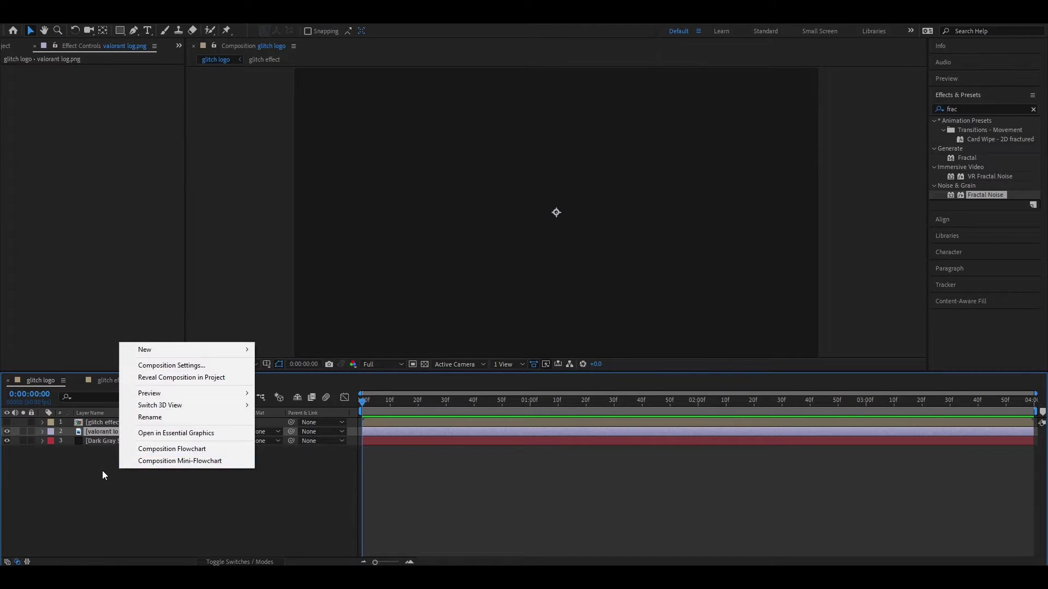
right_click(112, 460)
mouse_move(156, 344)
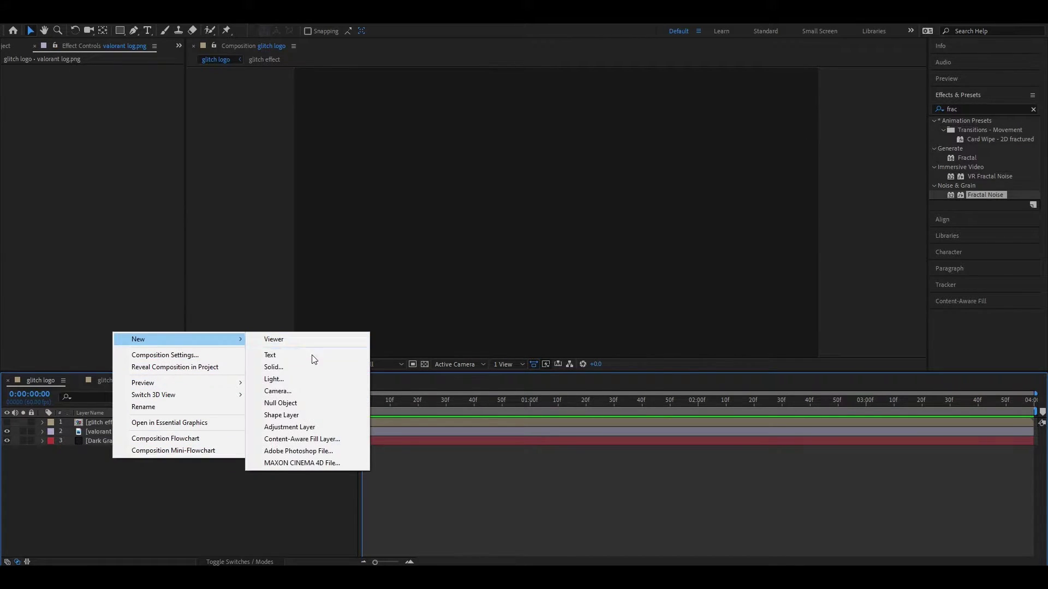
click(297, 425)
drag(127, 421, 104, 433)
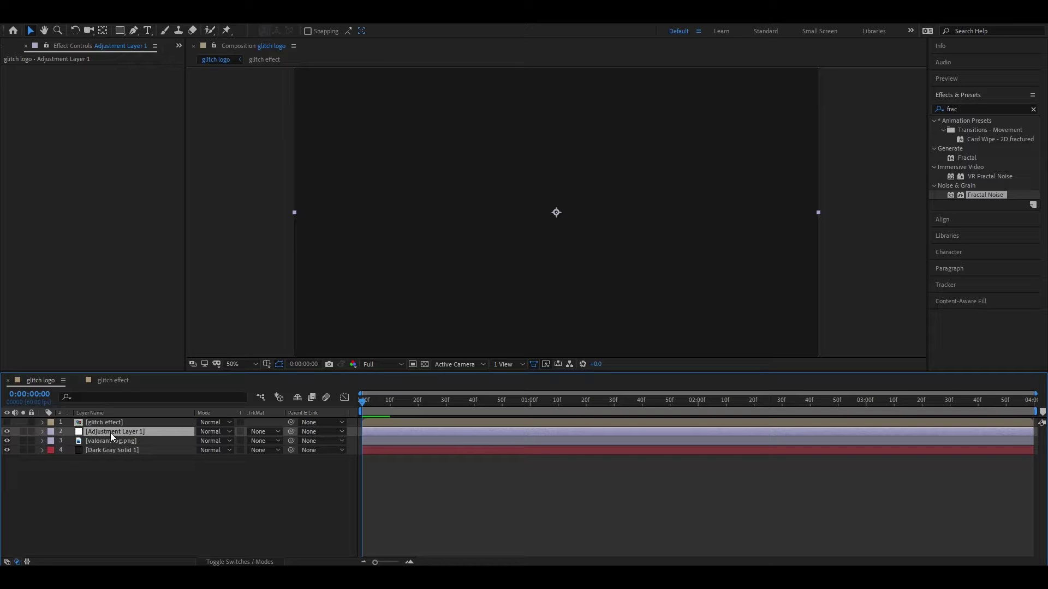
Step: Rename the adjustment layer as "effect"
right_click(111, 434)
click(137, 421)
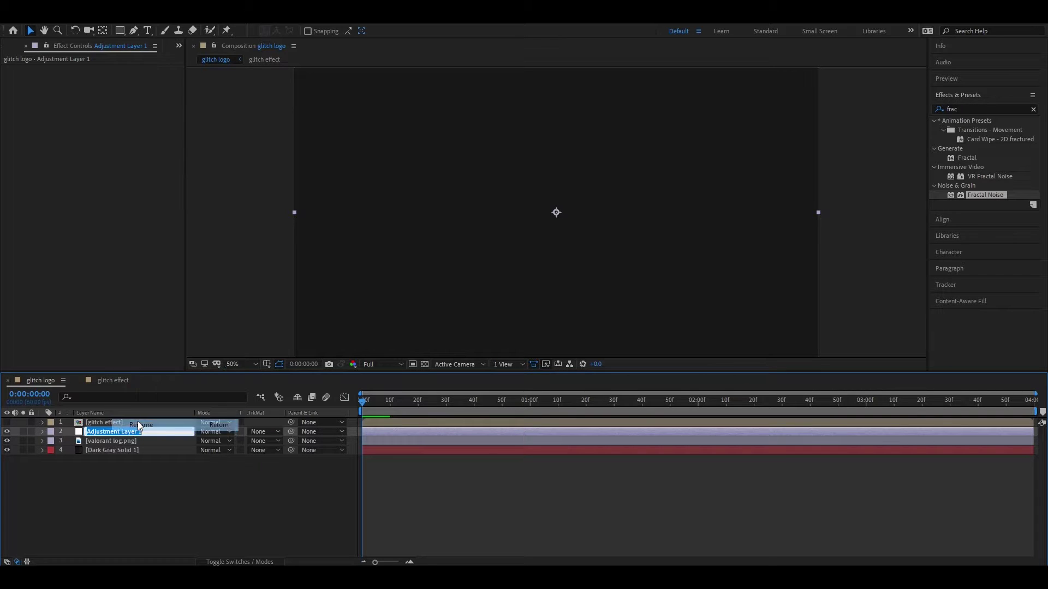
text(ef)
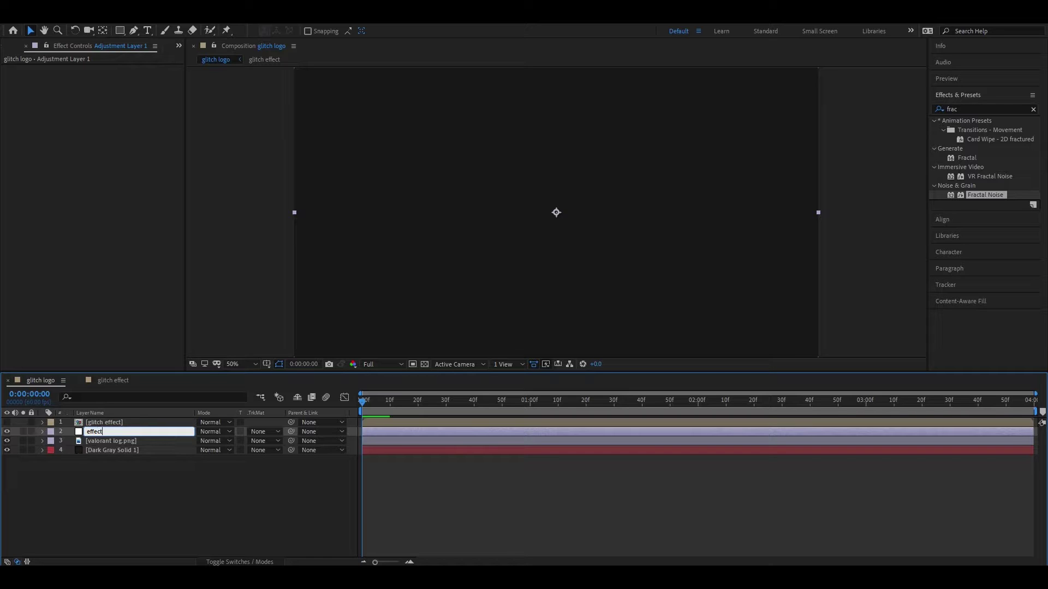
text(fect)
click(123, 507)
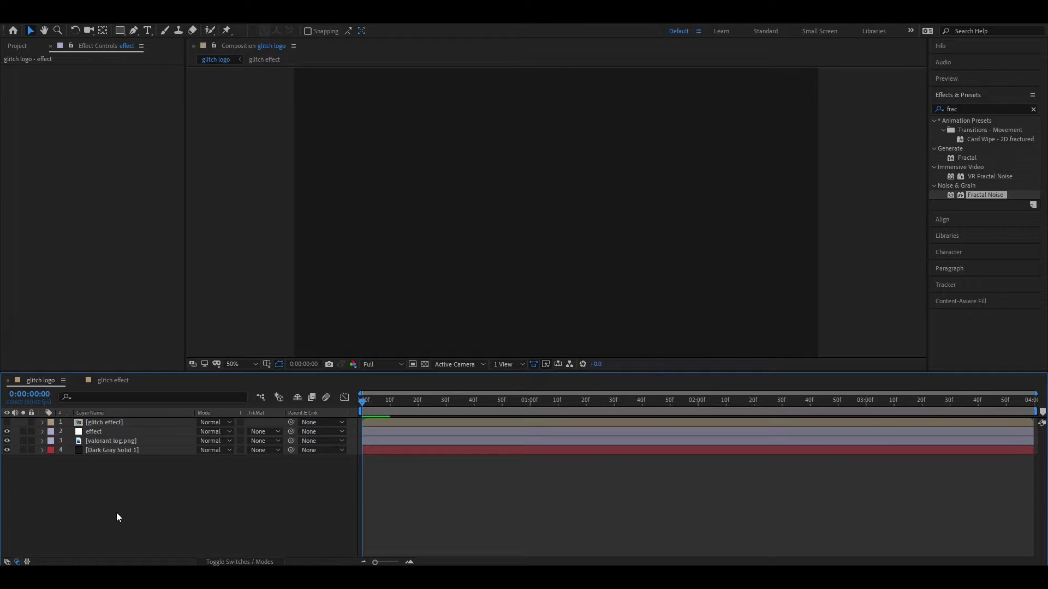
Step: Apply the Displacement Map effect to the "effect" adjustment layer
click(94, 433)
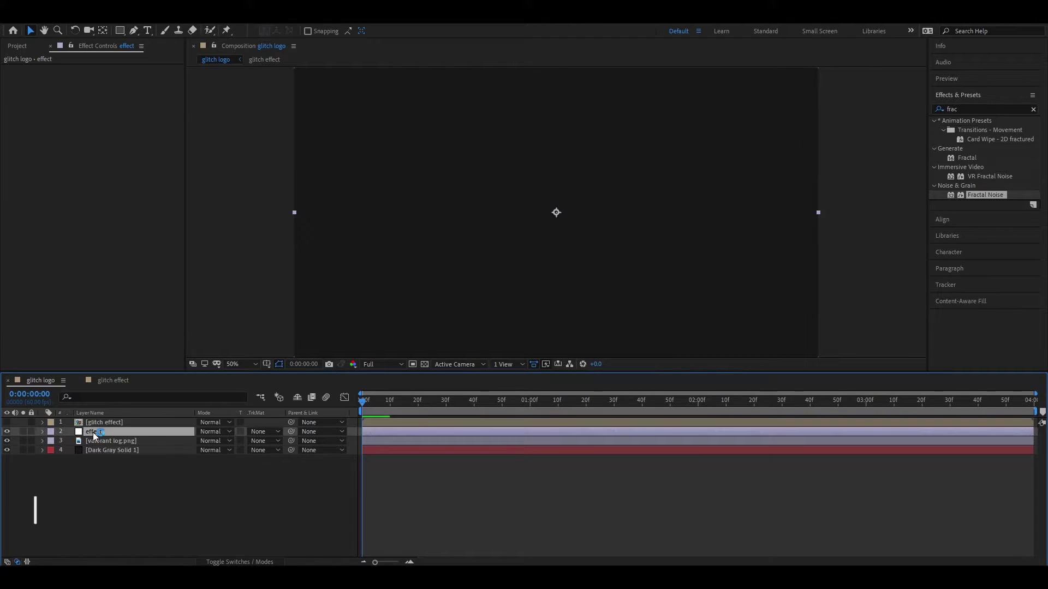
click(975, 112)
text(di)
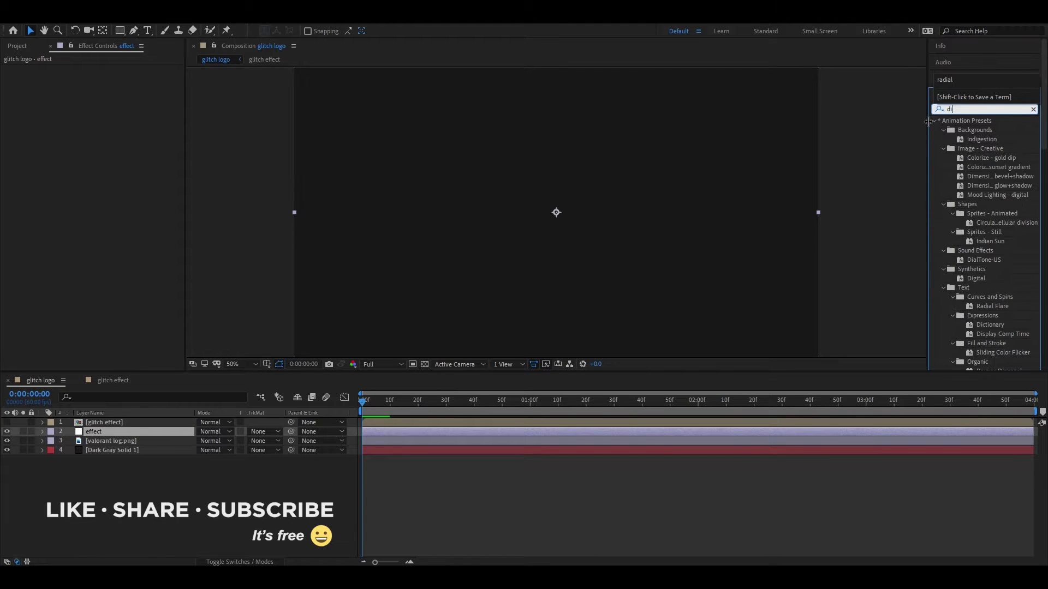
text(s)
text(p)
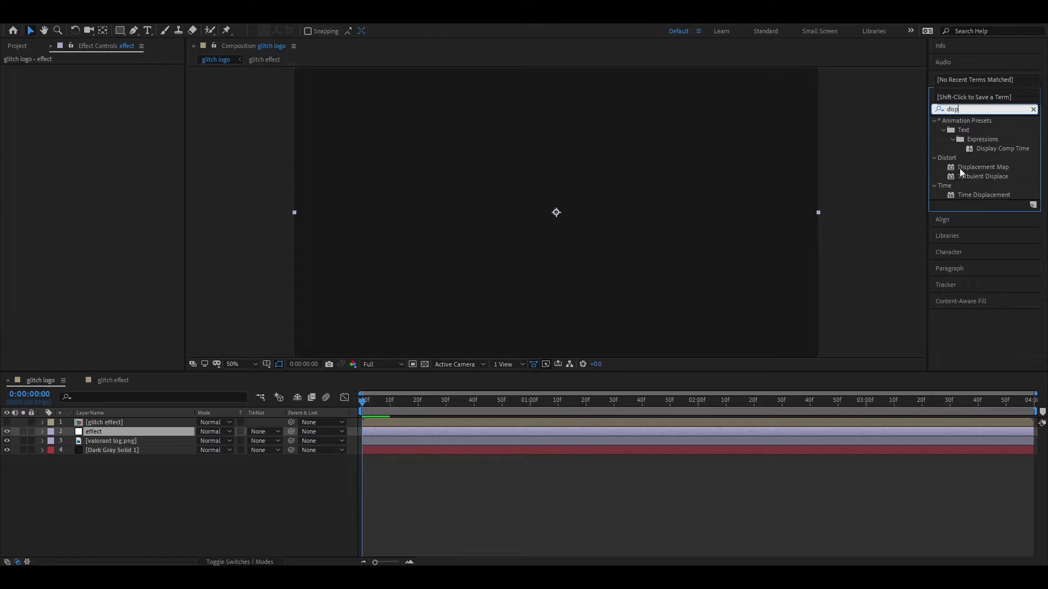
double_click(976, 168)
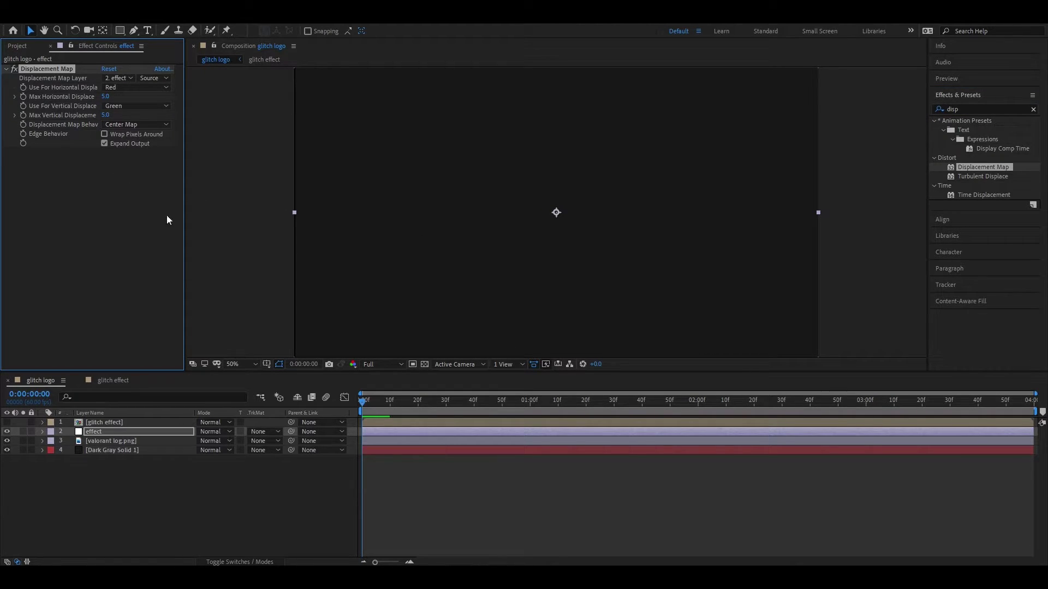
Step: Use the glitch effect layer as the displacement map, with max horizontal displacement 86 and max vertical displacement 11
click(129, 80)
click(133, 103)
drag(366, 403, 526, 408)
key(slash)
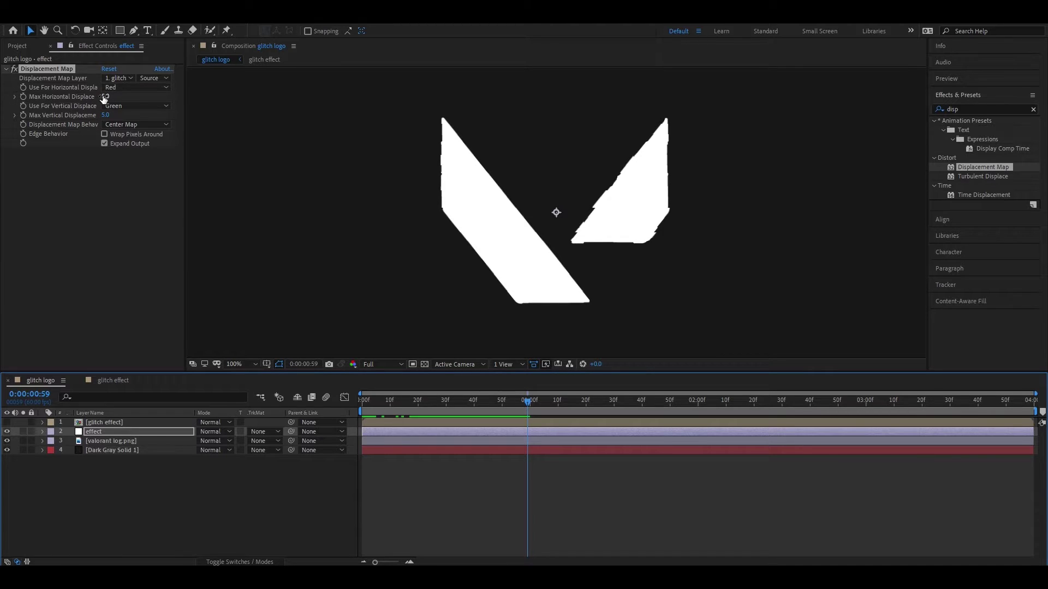
drag(527, 404, 576, 407)
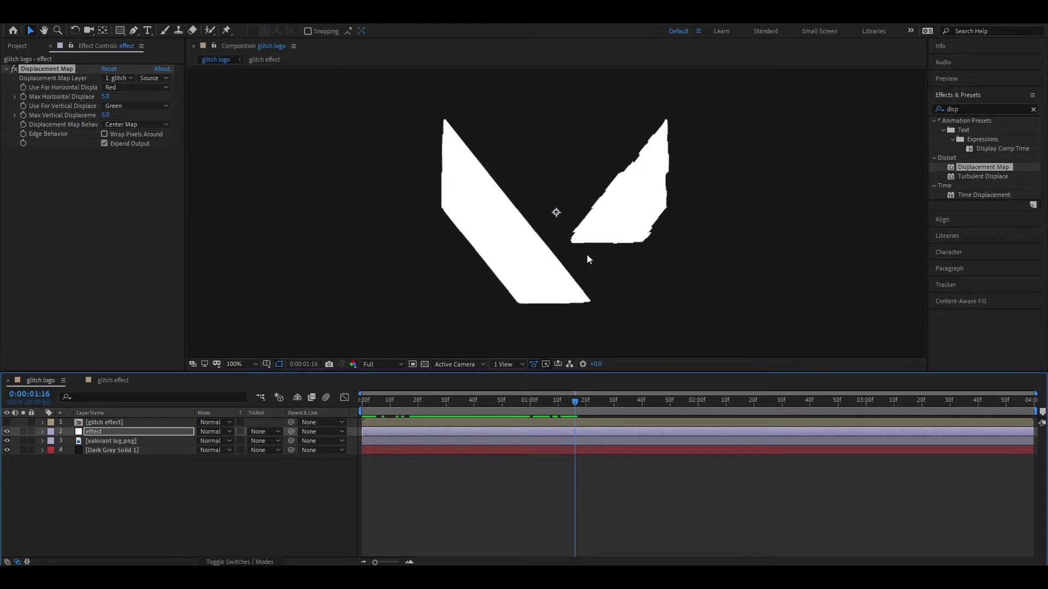
drag(106, 97, 112, 118)
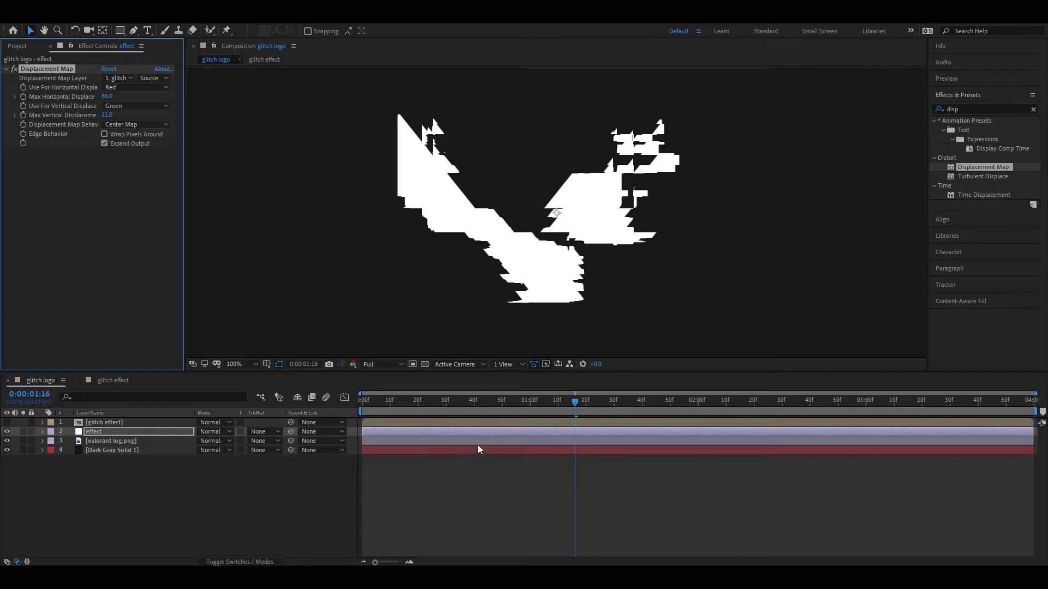
mouse_move(575, 404)
mouse_down()
mouse_move(515, 408)
mouse_move(564, 406)
mouse_up()
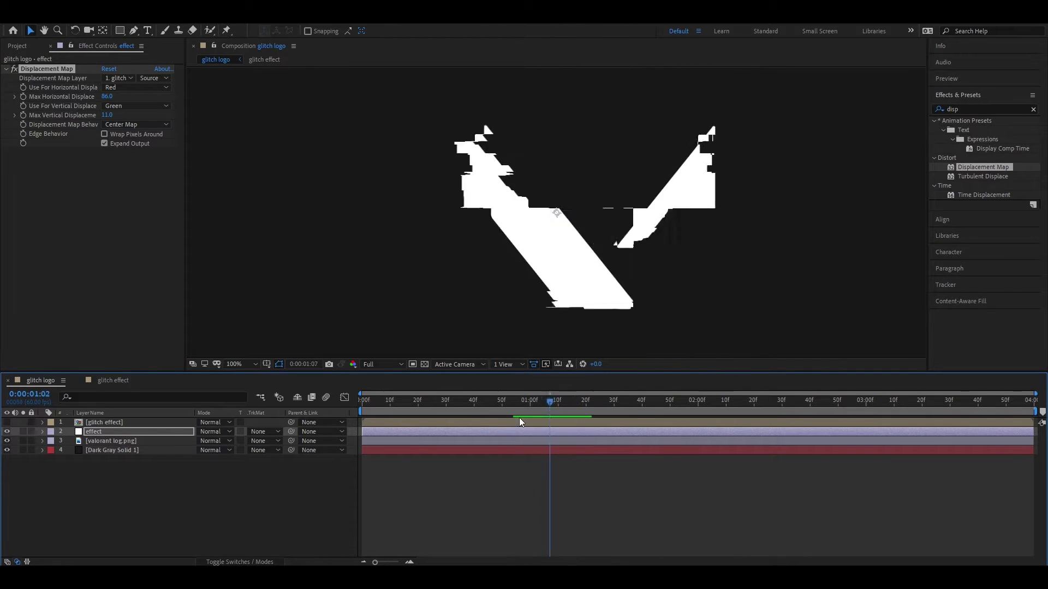
key(space)
Step: Trim the "effect" adjustment layer to a short burst from about 0:00:01:05 to 0:00:01:10
click(90, 512)
click(100, 434)
drag(535, 404, 547, 403)
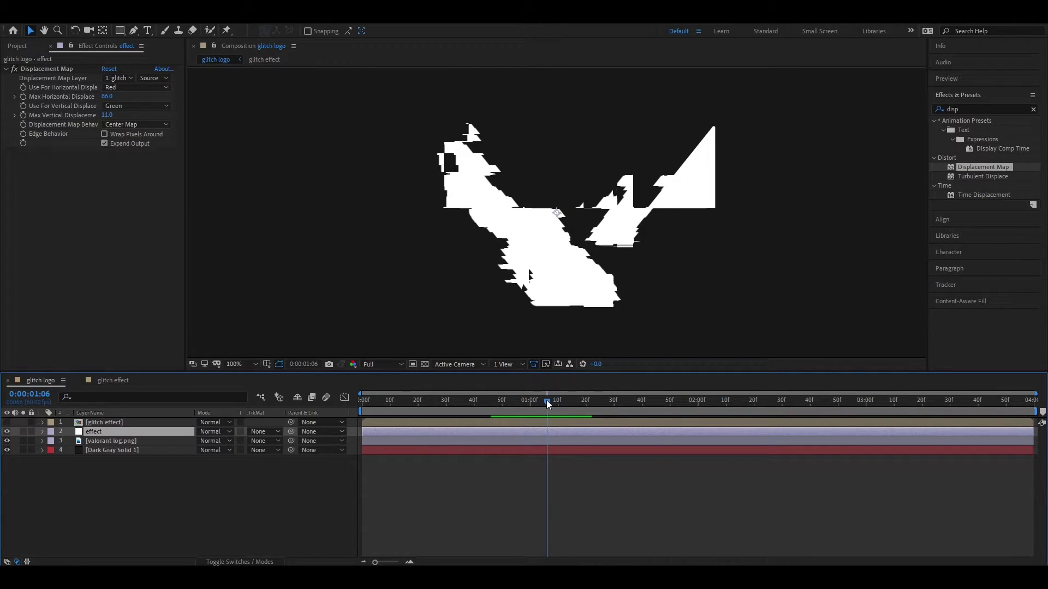
key(alt+bracketleft)
drag(548, 404, 558, 409)
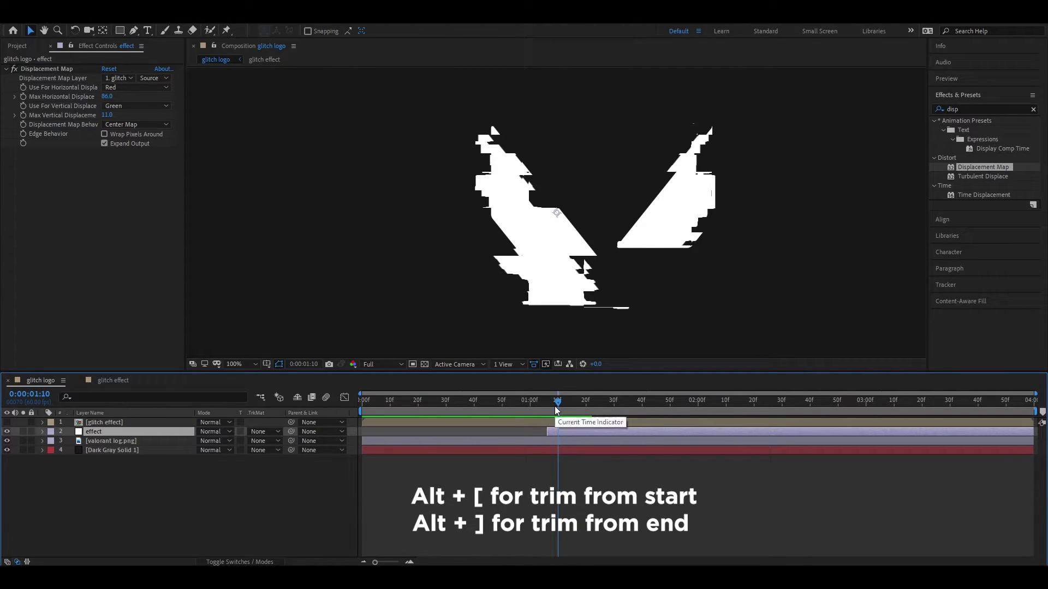
key(alt+bracketright)
drag(546, 431, 539, 411)
Step: Preview the logo animation around the trimmed "effect" layer to check the short glitch burst
key(space)
key(comma)
key(comma)
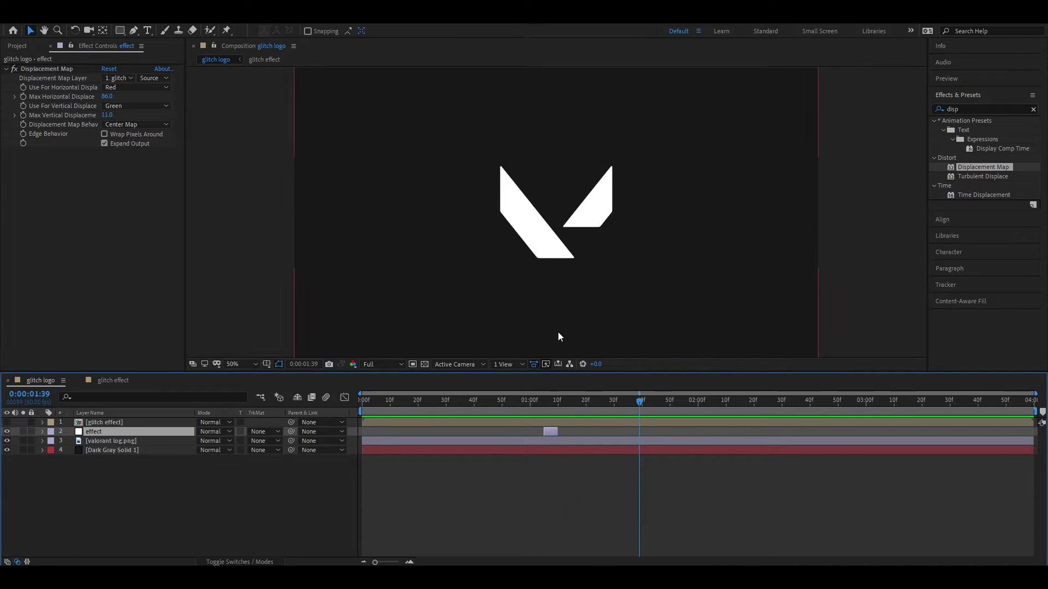
key(comma)
key(space)
drag(624, 404, 536, 419)
key(period)
Step: Duplicate the trimmed "effect" adjustment layer twice
click(136, 456)
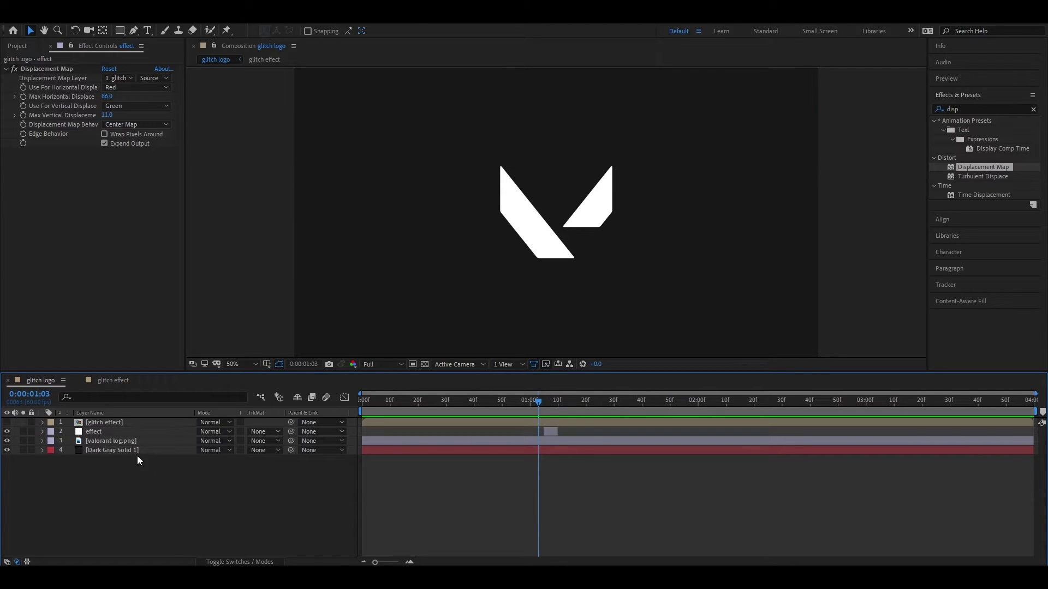
click(94, 432)
key(ctrl+d)
key(ctrl+d)
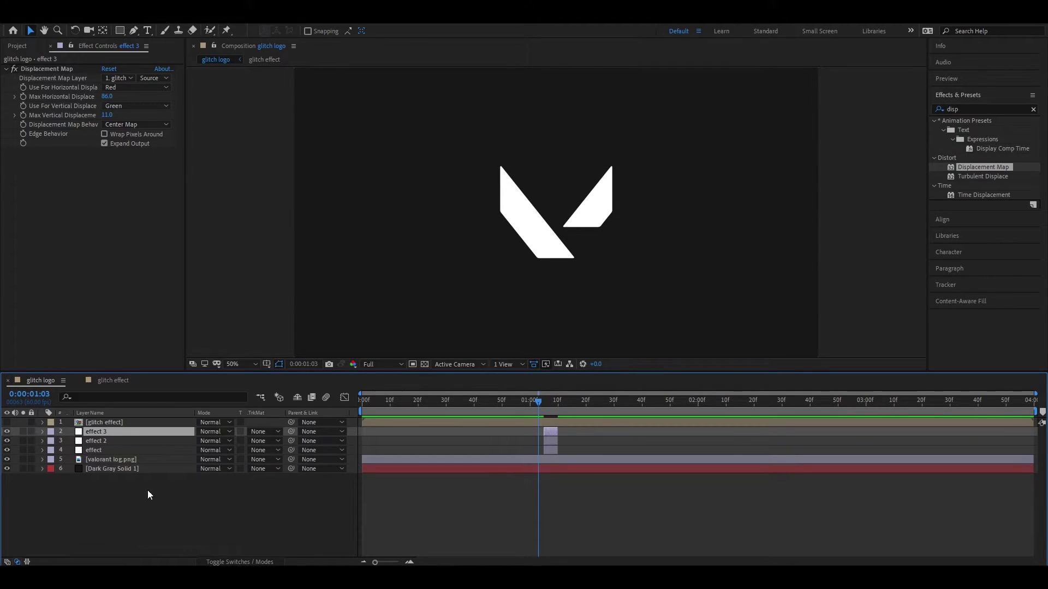
click(136, 491)
Step: Shift effect 2 to about 0:00:01:38 and effect 3 to about 0:00:02:45, and preview the glitch timing
drag(553, 431, 724, 432)
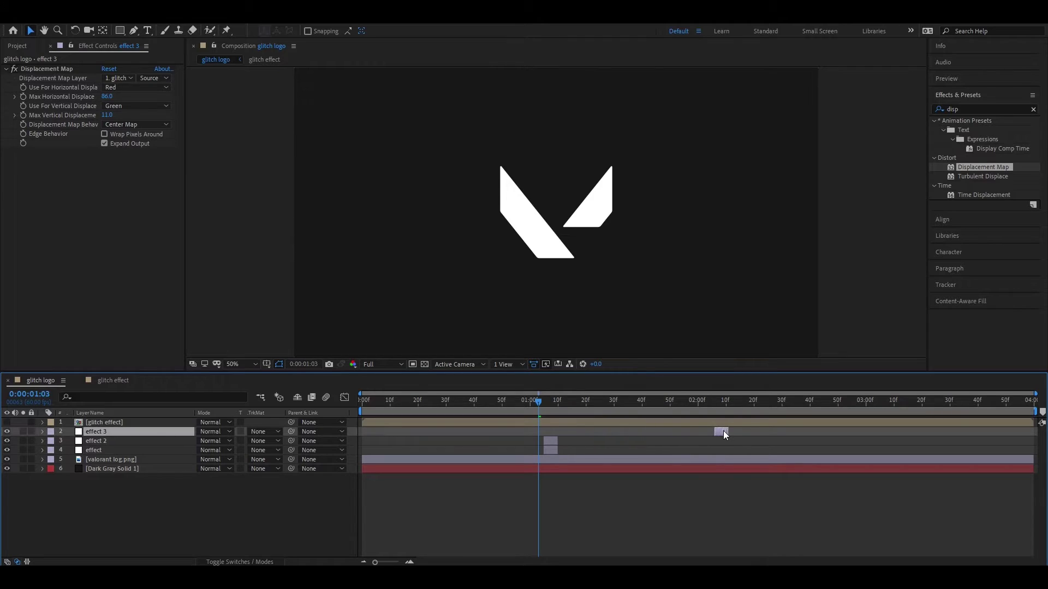
drag(823, 430, 870, 432)
drag(550, 441, 636, 441)
drag(868, 432, 825, 435)
click(572, 433)
click(489, 407)
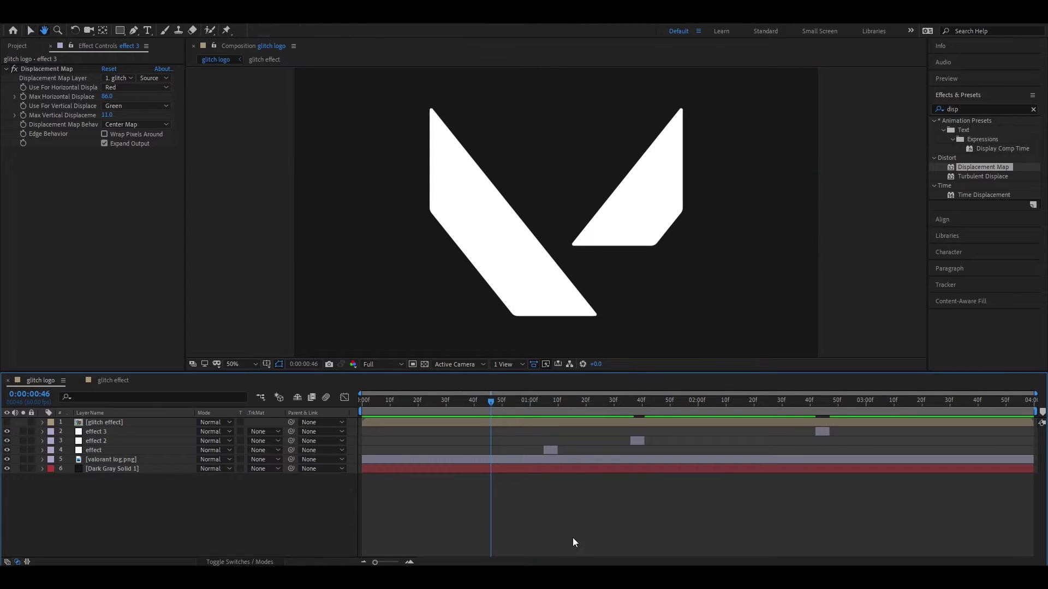
drag(899, 406, 562, 425)
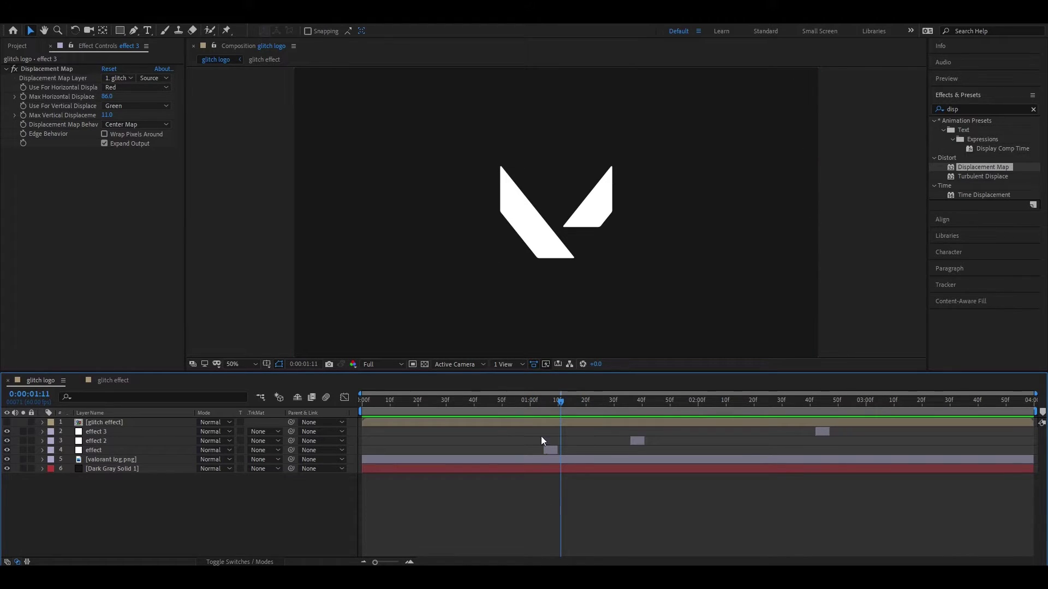
drag(562, 399, 578, 427)
Step: Add a new adjustment layer to the glitch logo composition and rename it "TV effect"
right_click(121, 515)
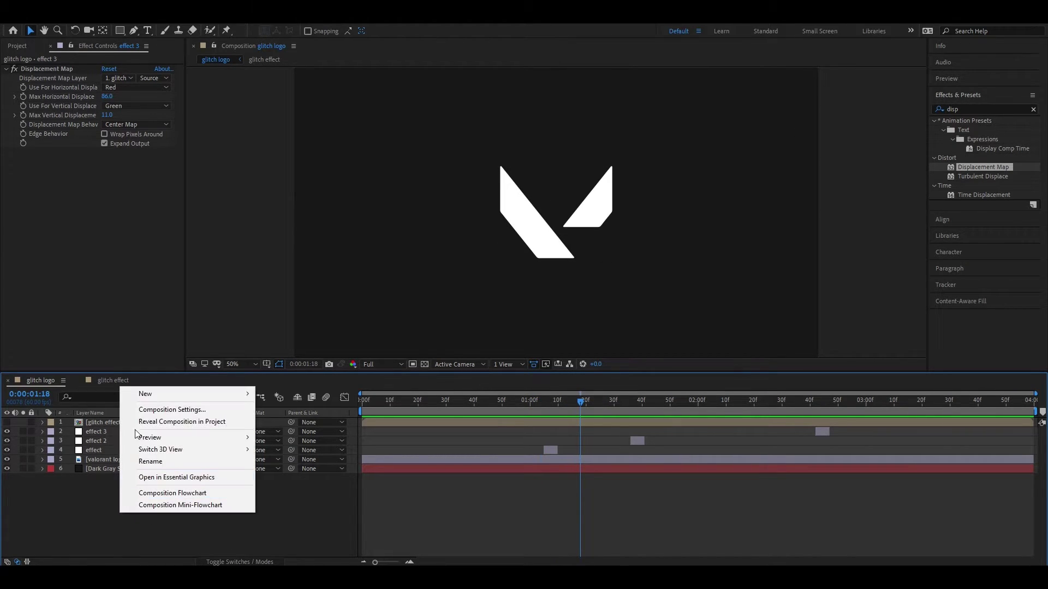
mouse_move(146, 394)
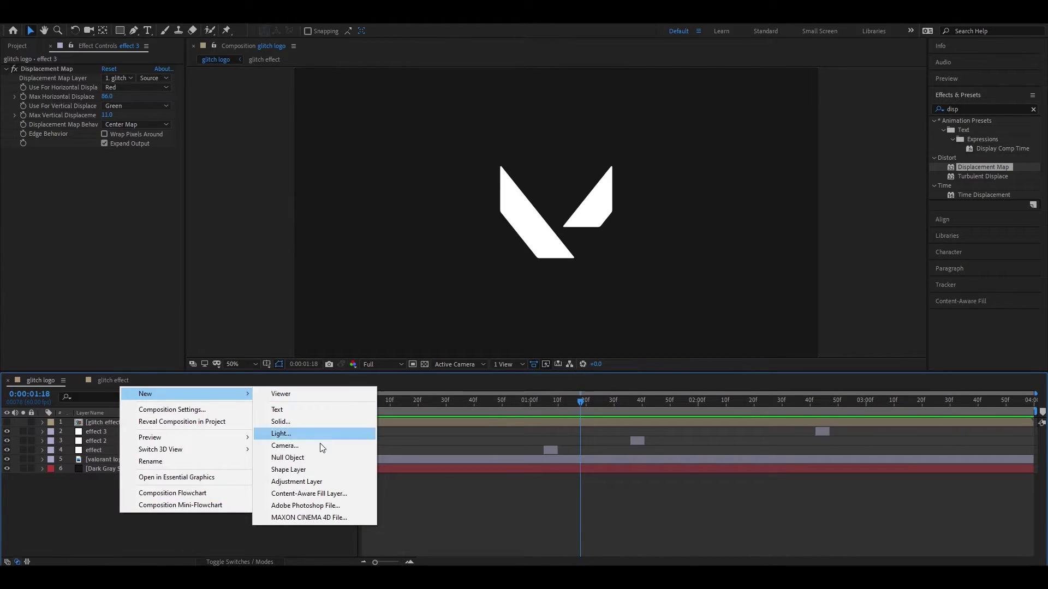
click(311, 483)
right_click(107, 423)
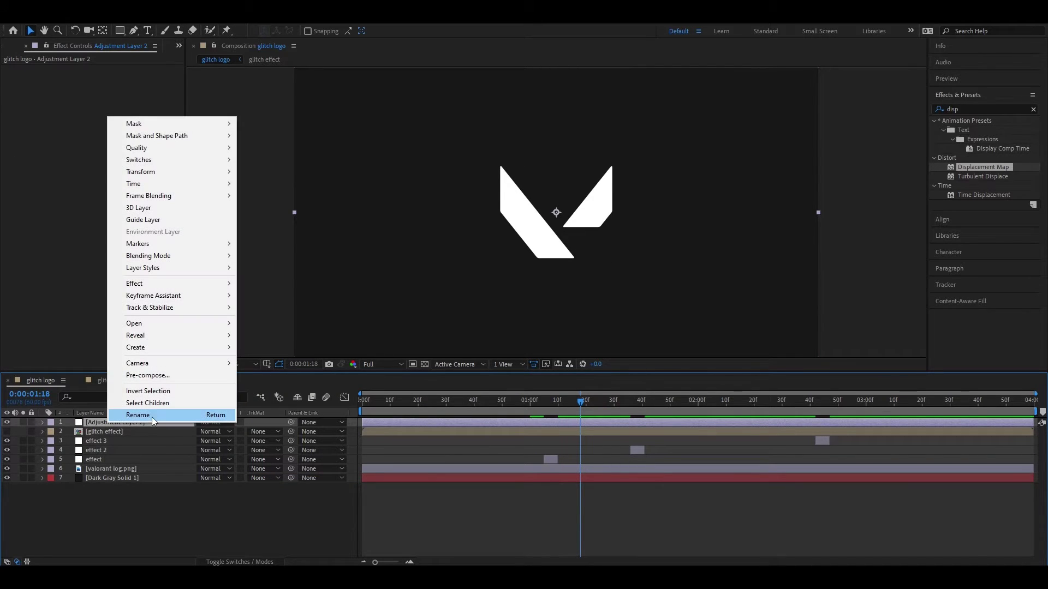
click(153, 415)
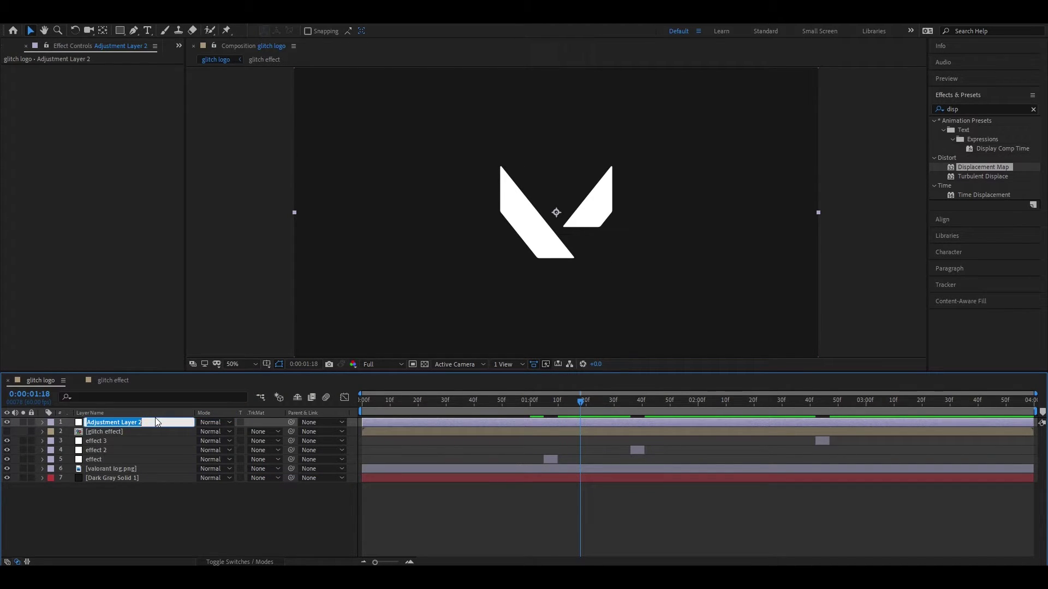
text(TV effect)
key(Return)
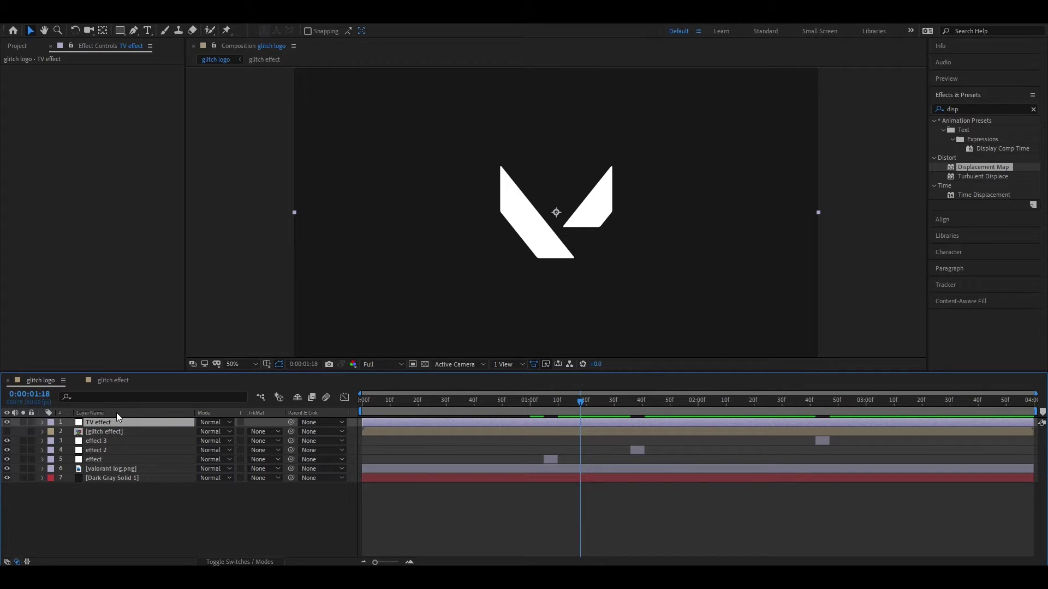
Step: Apply the "Bad TV 2 - old" animation preset to the "TV effect" layer
click(962, 108)
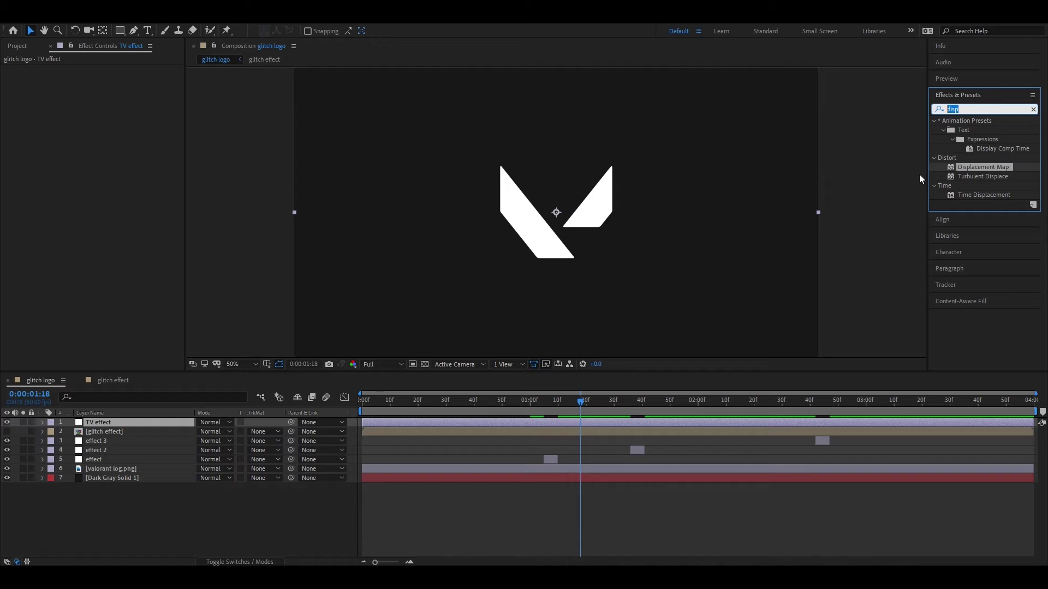
text(bad)
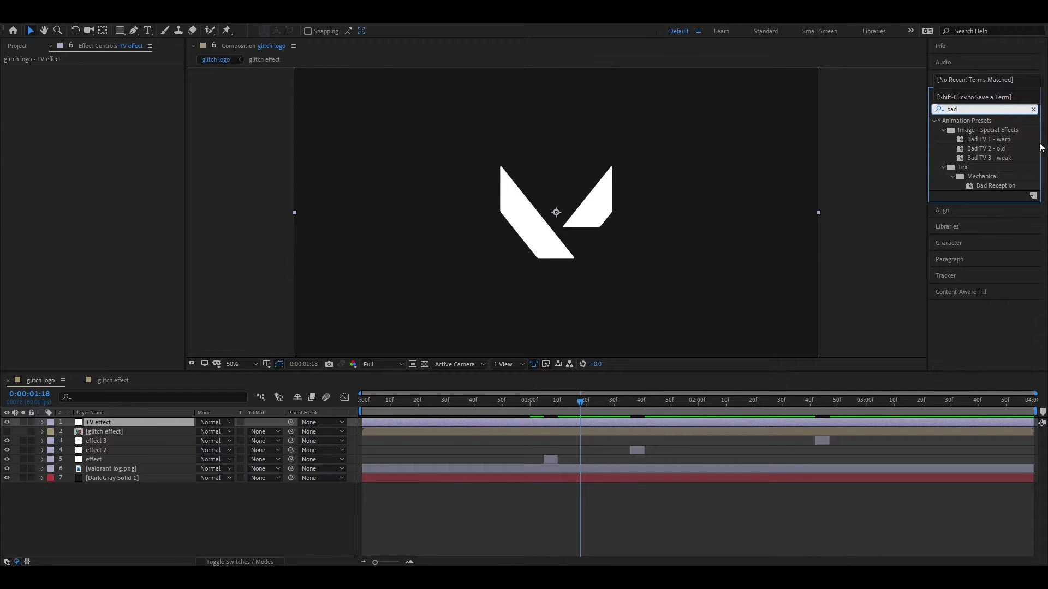
double_click(983, 147)
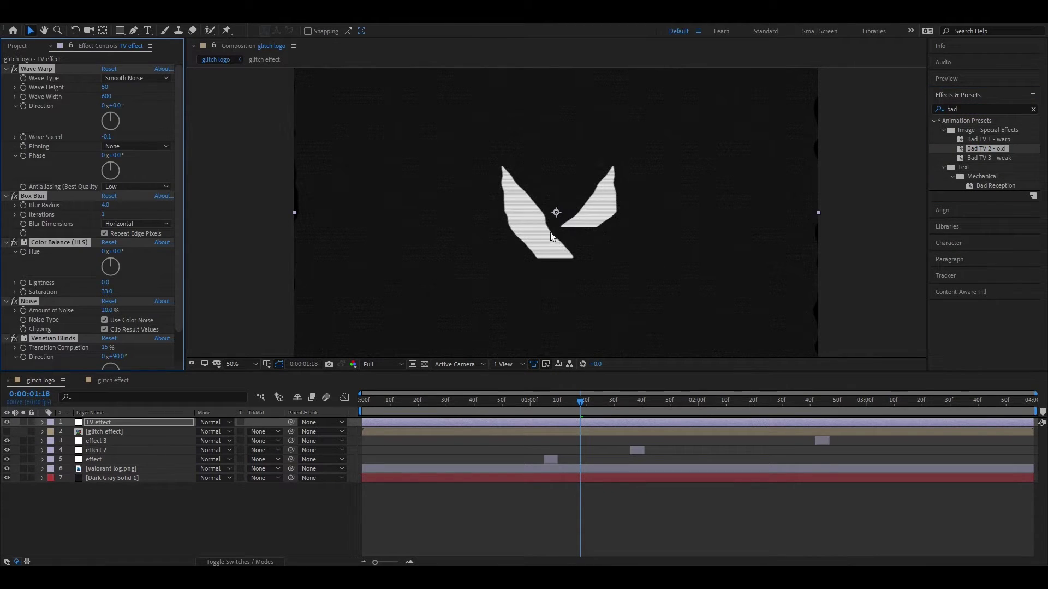
Step: Set both the Wave Height and Wave Width of the TV effect layer's Wave Warp to 3
click(105, 87)
text(3)
key(Tab)
text(3)
key(Return)
Step: Preview the softened TV effect on the logo around the first glitch burst, near 0:00:01:10
scroll(551, 209, up, 2)
drag(584, 401, 569, 419)
scroll(525, 267, down, 4)
scroll(568, 235, up, 2)
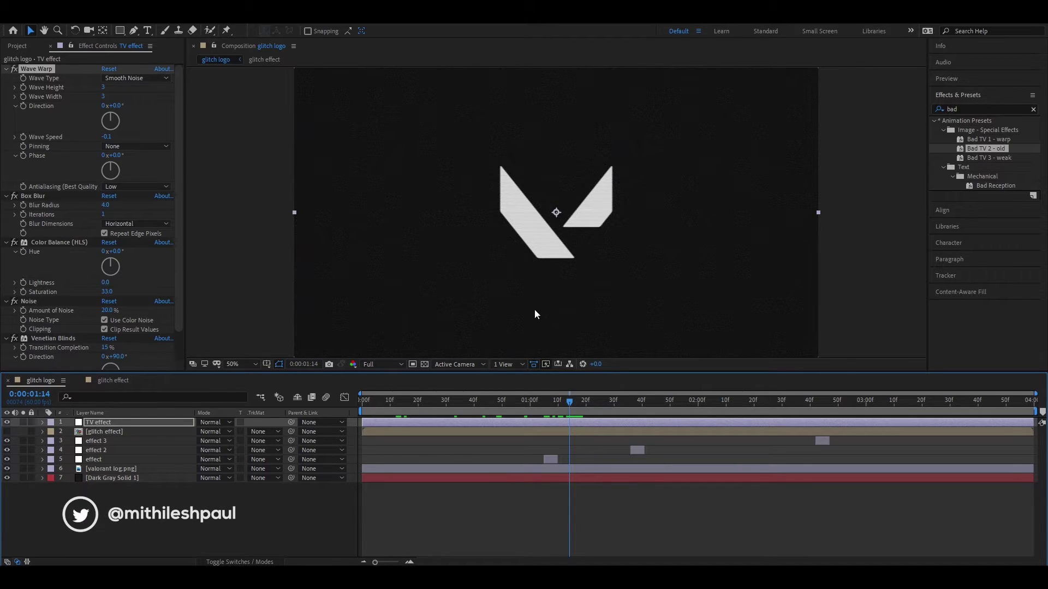
drag(574, 401, 557, 406)
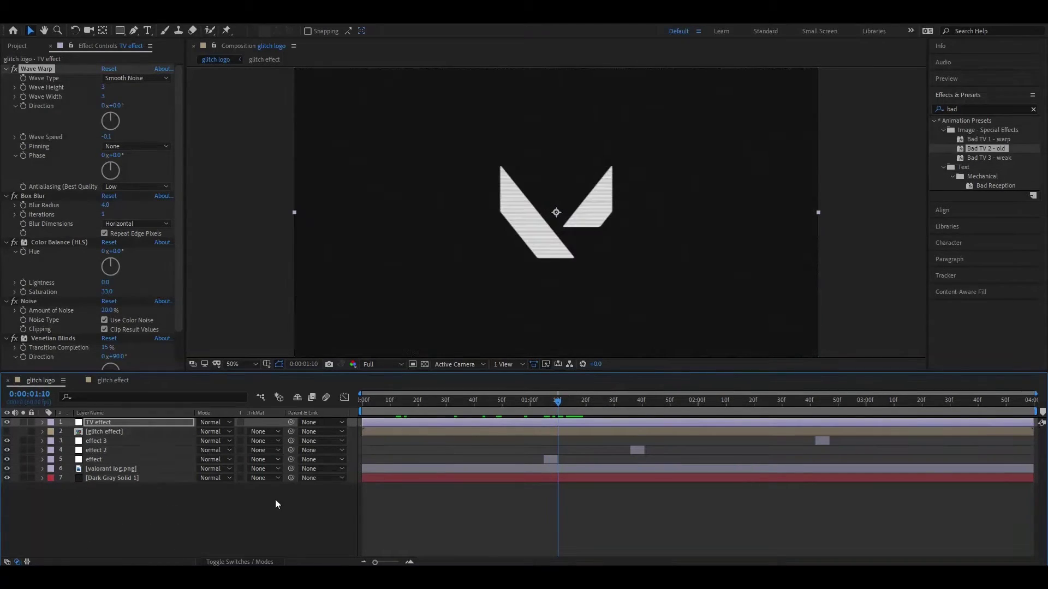
click(152, 525)
click(8, 69)
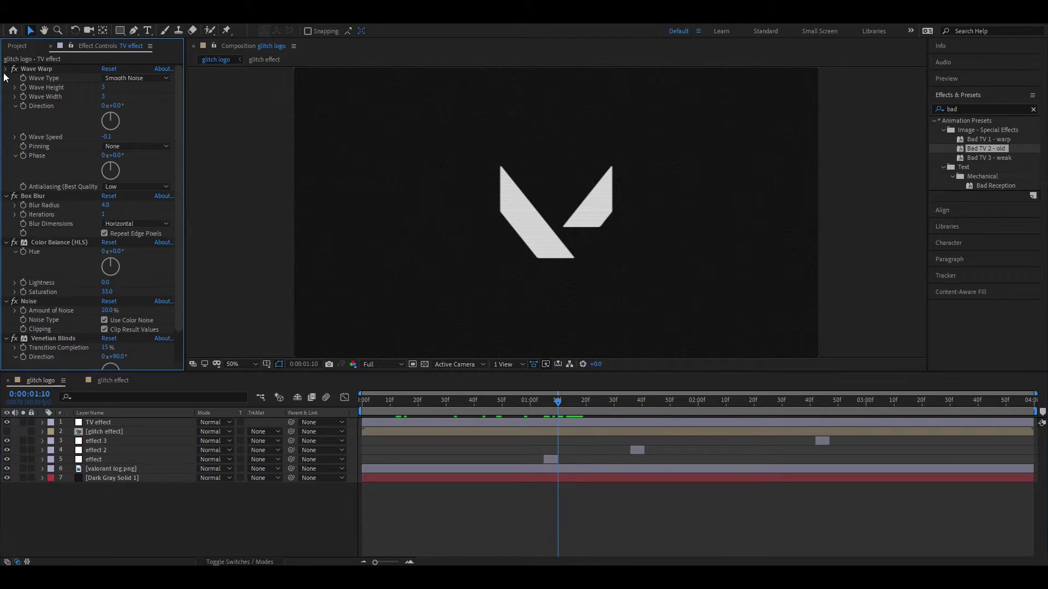
drag(558, 401, 558, 399)
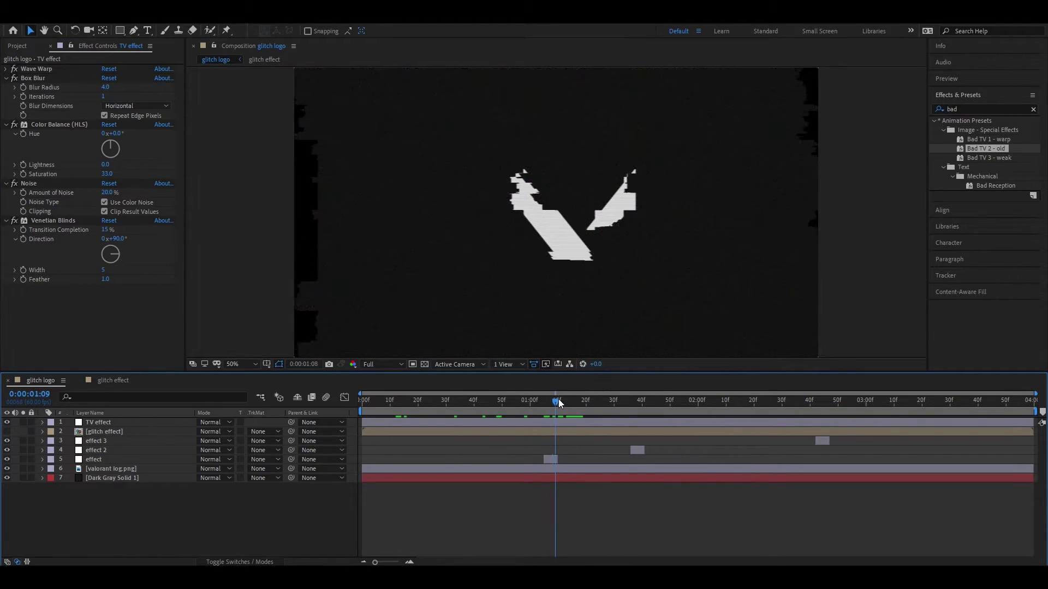
Step: Pre-compose the valorant log.png layer as "Logo Comp 1", moving all attributes into the new composition
click(113, 469)
right_click(112, 468)
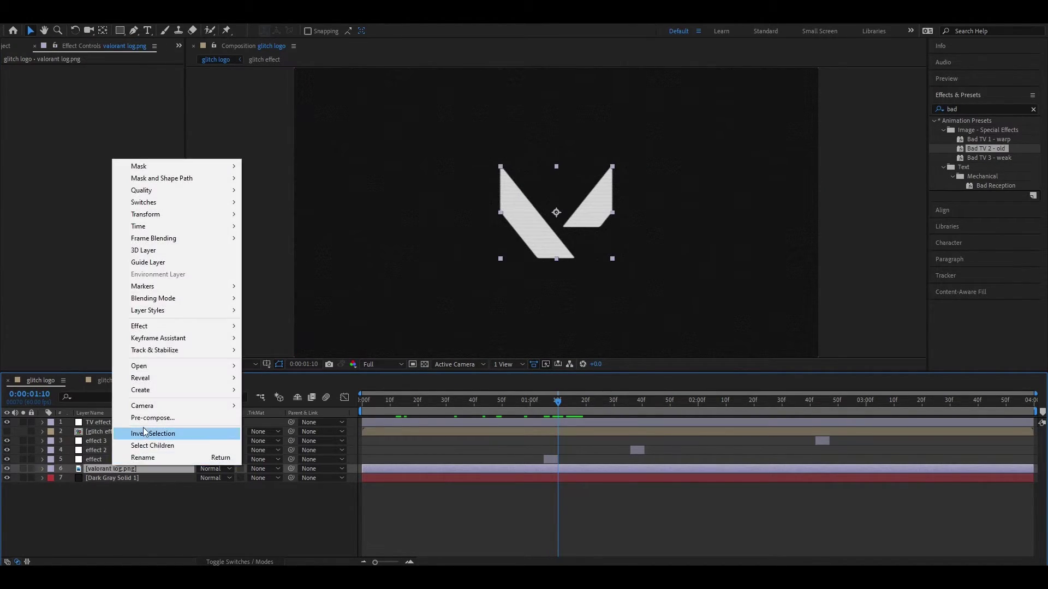
click(229, 416)
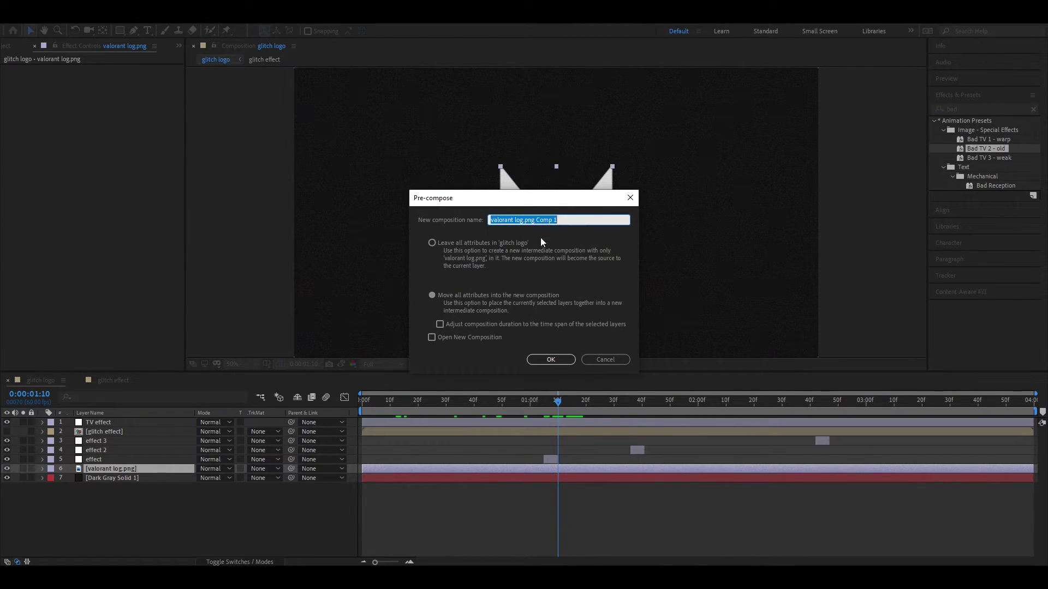
drag(536, 221, 482, 227)
key(BackSpace)
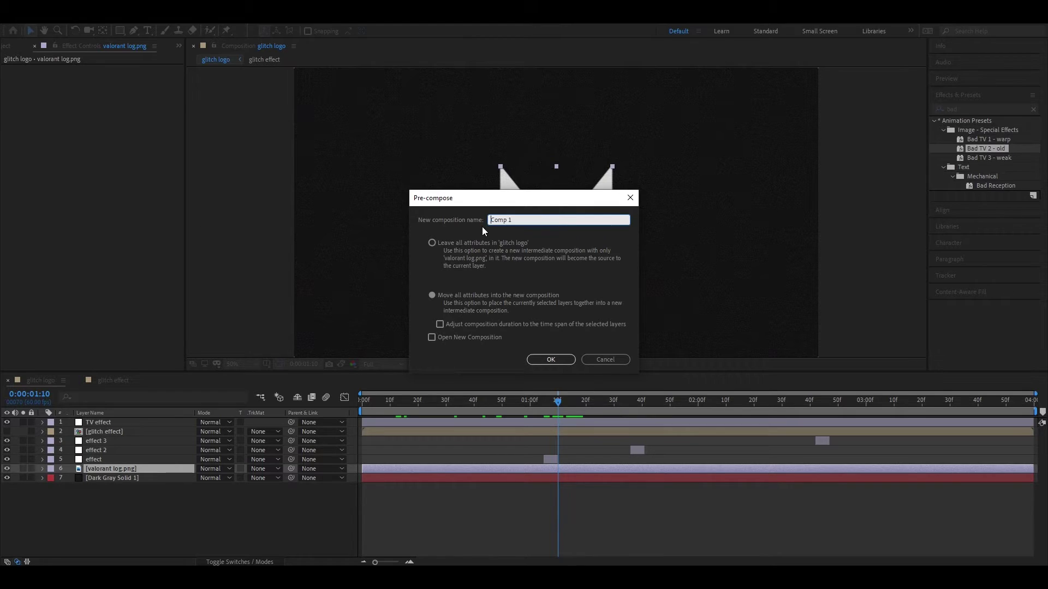
text(Logo)
click(551, 359)
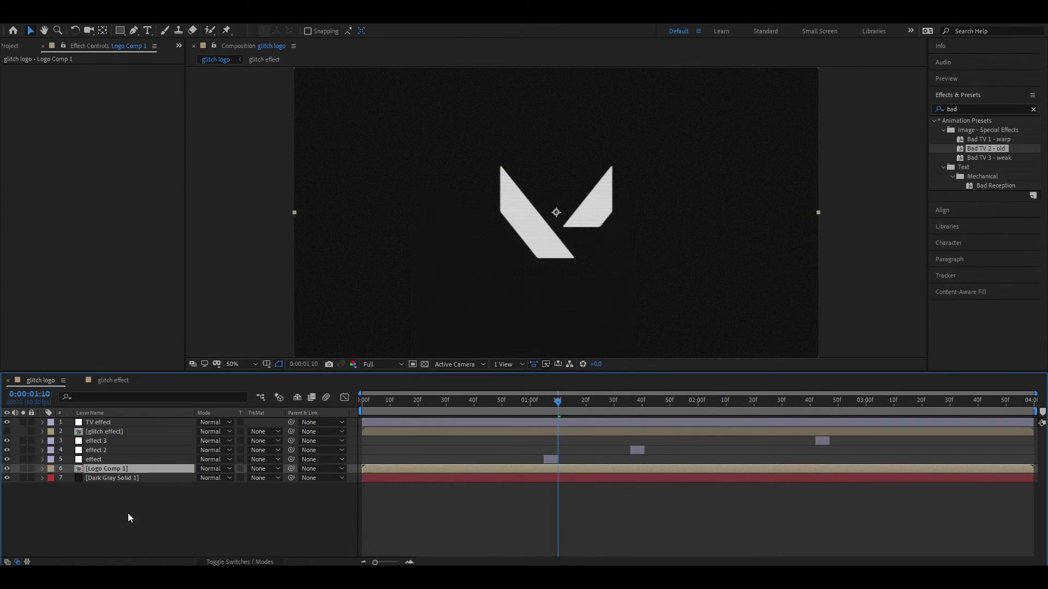
Step: Duplicate the Logo Comp 1 layer twice to get three stacked copies
click(105, 469)
key(ctrl+d)
key(ctrl+d)
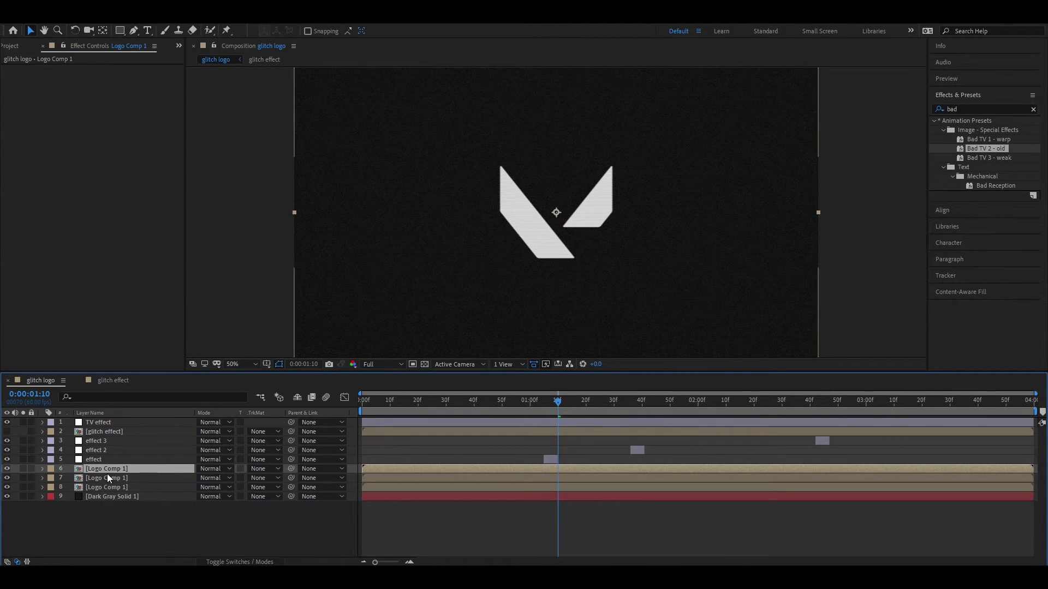
Step: Rename the three logo copies, in stacking order from the uppermost, "Logo Comp red", "Logo Comp blue" and "Logo Comp green"
right_click(110, 470)
click(162, 463)
click(134, 470)
key(BackSpace)
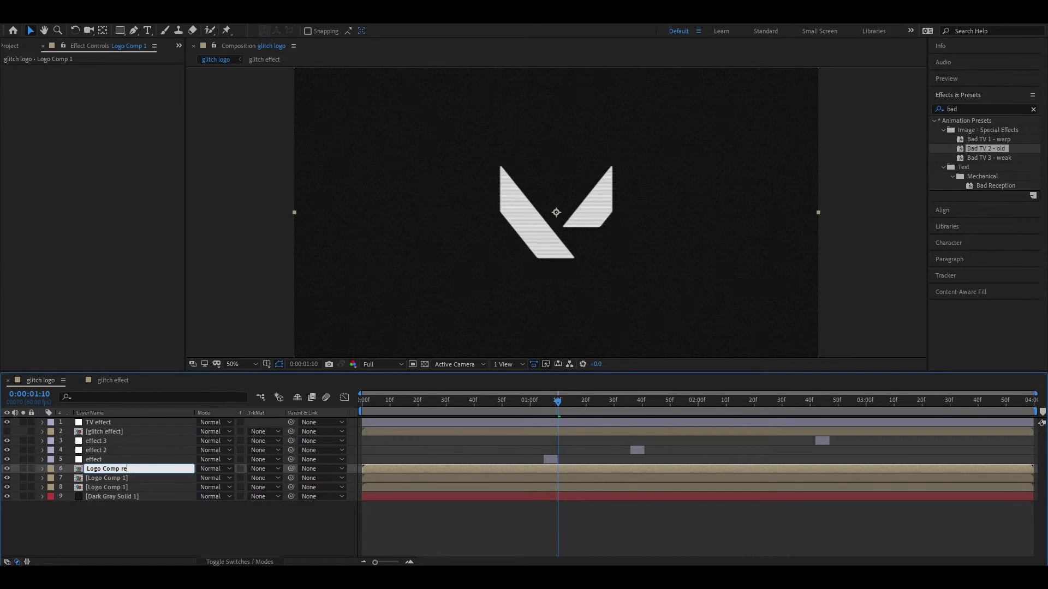
right_click(114, 479)
click(149, 471)
click(126, 479)
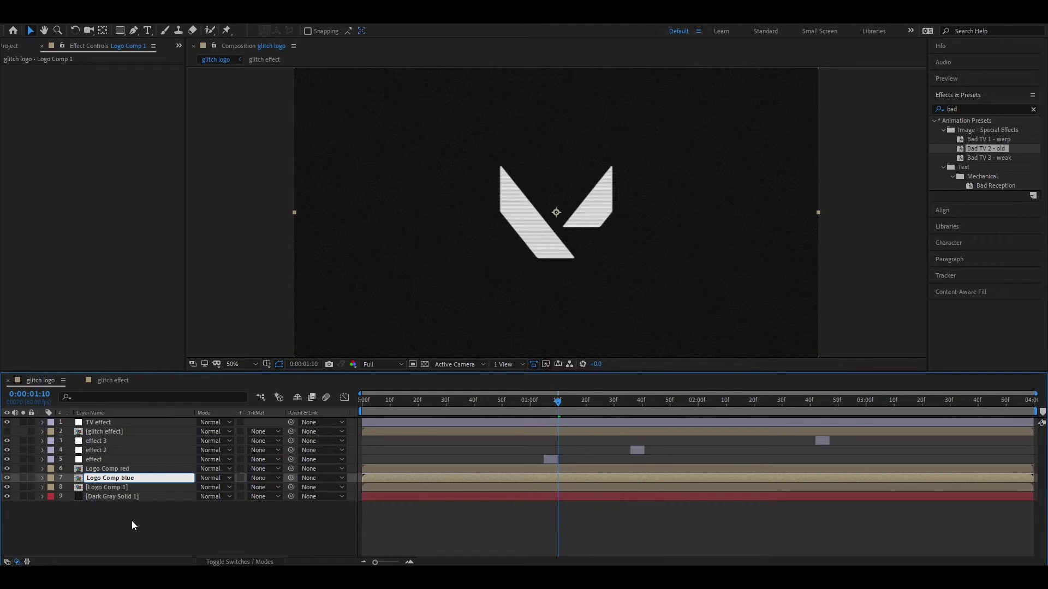
right_click(116, 487)
click(136, 480)
click(138, 487)
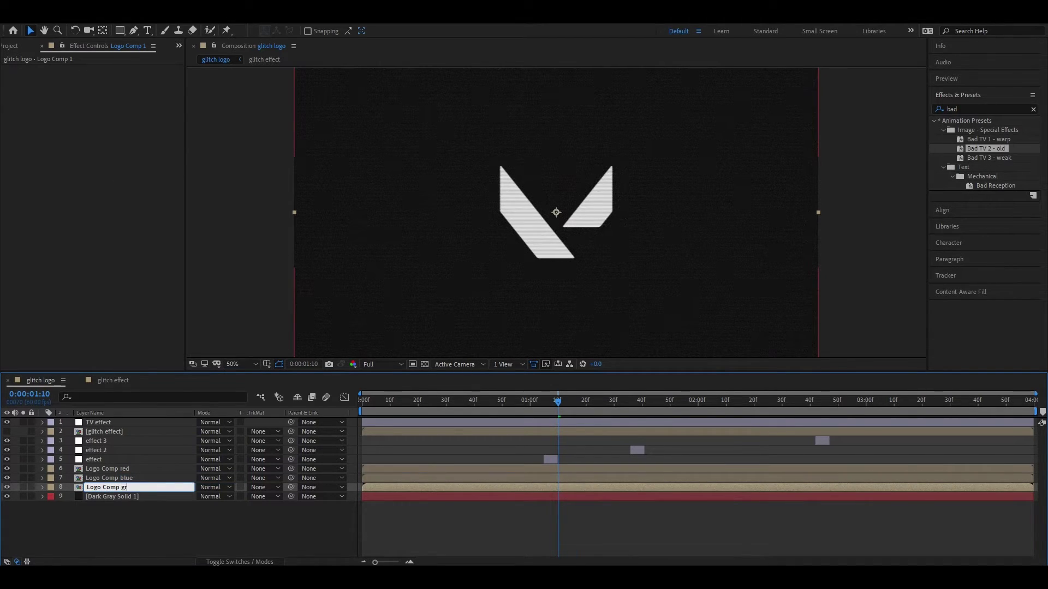
text(green)
click(134, 525)
Step: Set the blending mode of the red, blue and green logo layers to Screen
click(133, 489)
shift+click(120, 470)
click(212, 468)
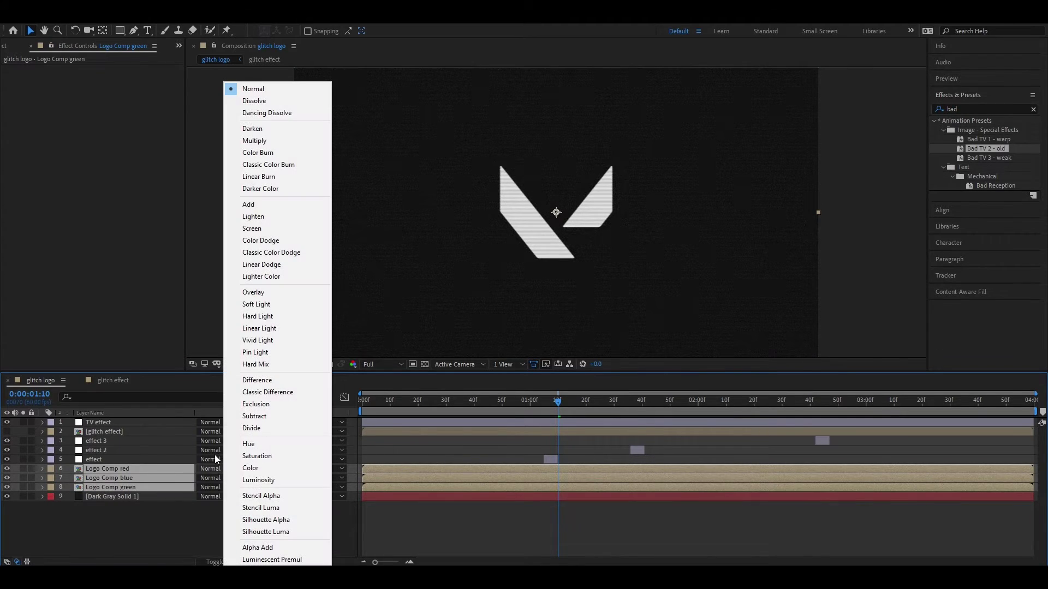
click(258, 228)
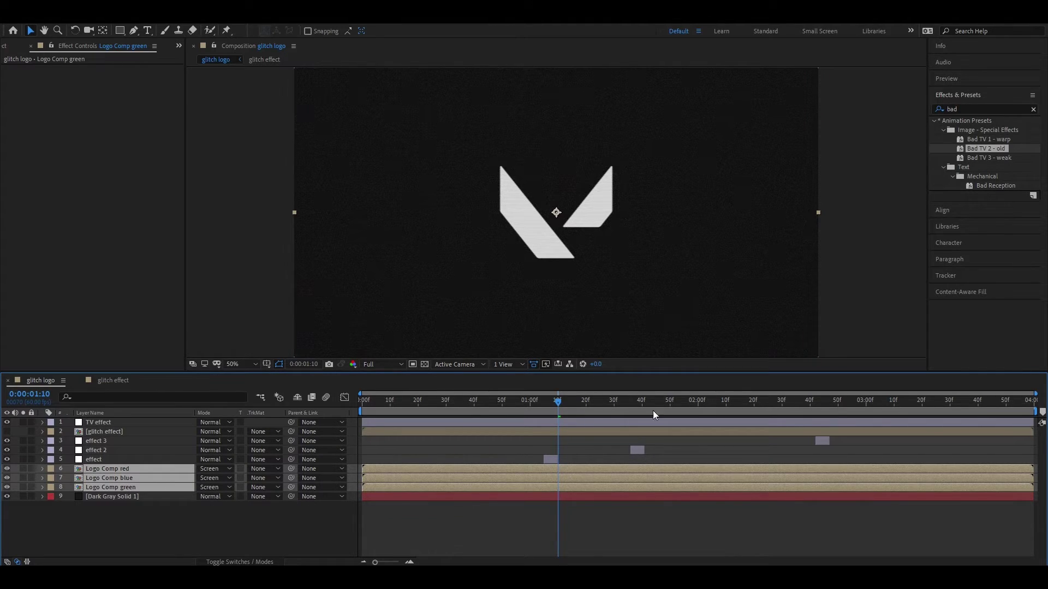
Step: Apply the Fill effect to all three logo color layers at once
double_click(960, 109)
text(fill)
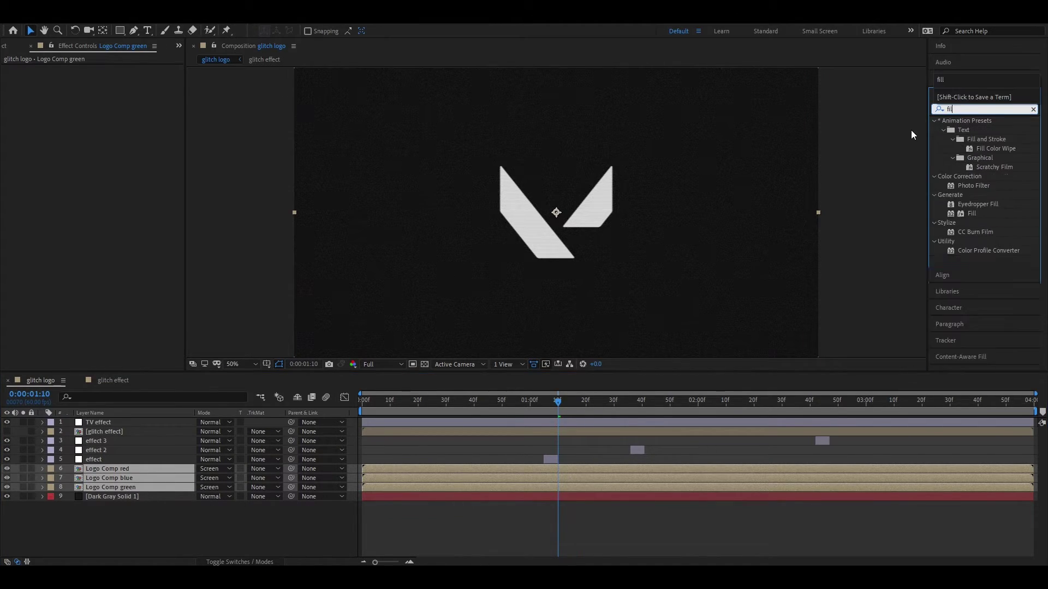
double_click(973, 173)
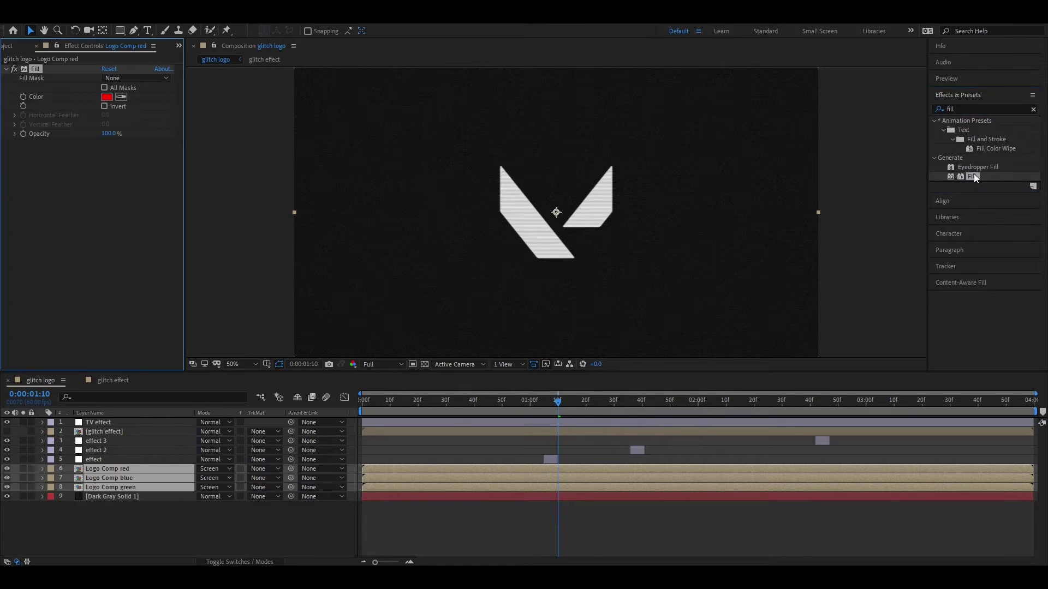
click(127, 513)
Step: Change the Fill color of the Logo Comp blue layer to blue, 0600FF
click(112, 470)
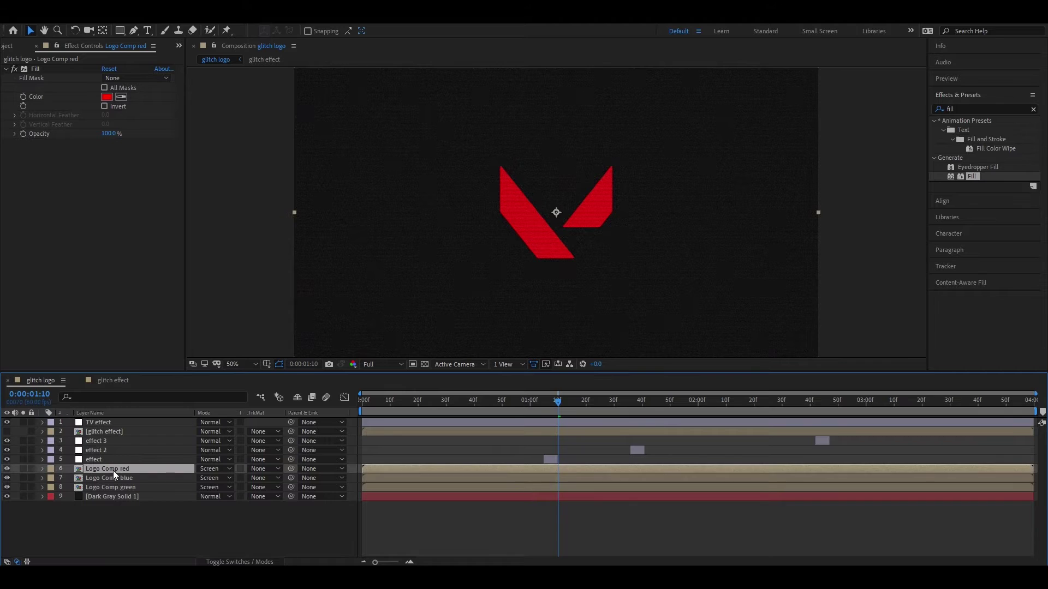
click(117, 479)
click(107, 97)
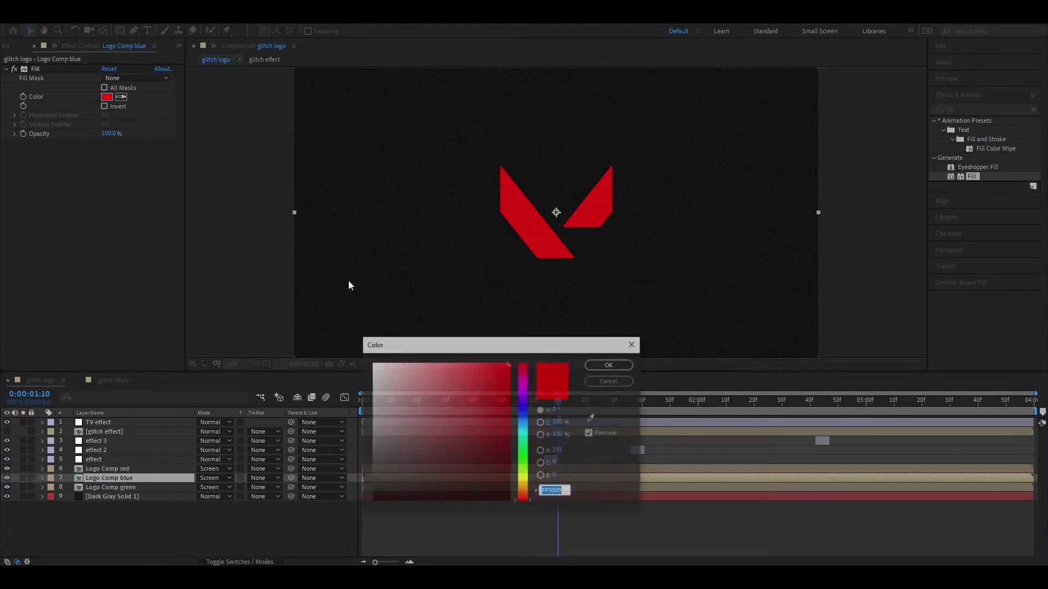
click(523, 409)
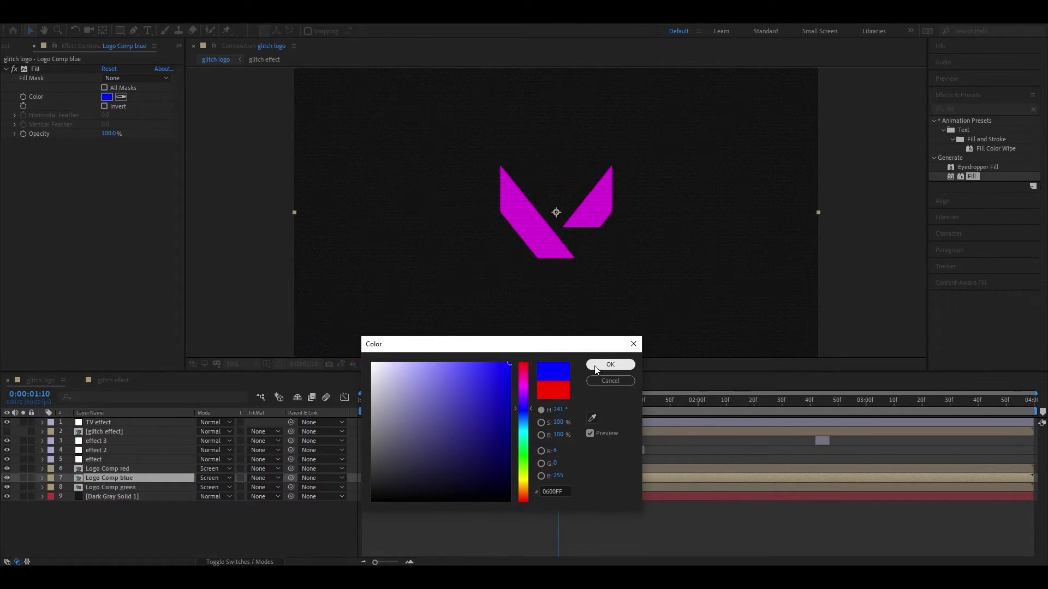
click(523, 409)
click(610, 364)
Step: Change the Fill color of the Logo Comp green layer to green, 1EFF00
click(121, 487)
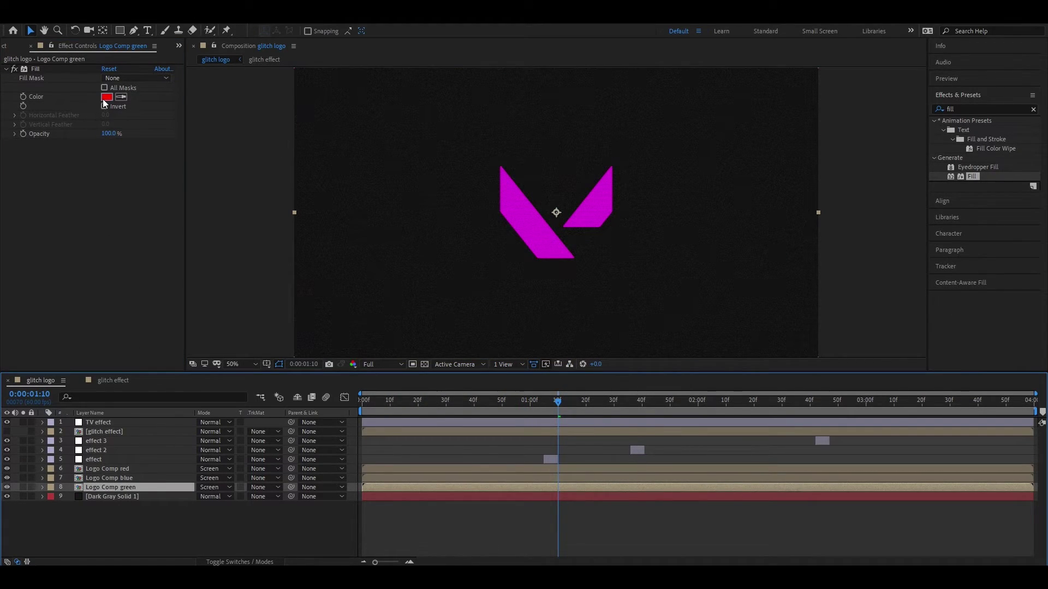
click(104, 98)
click(523, 456)
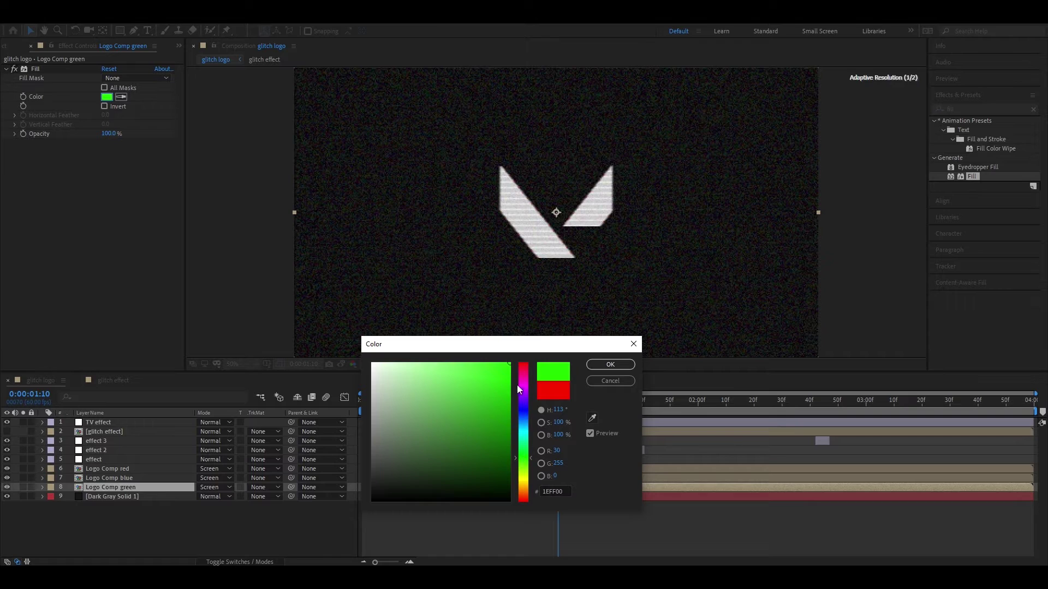
click(610, 364)
Step: Start animating the Position of the Logo Comp red layer with a keyframe at 0:00:01:04, just before the first glitch burst
mouse_move(557, 402)
mouse_down()
mouse_move(544, 405)
mouse_move(563, 405)
mouse_up()
key(slash)
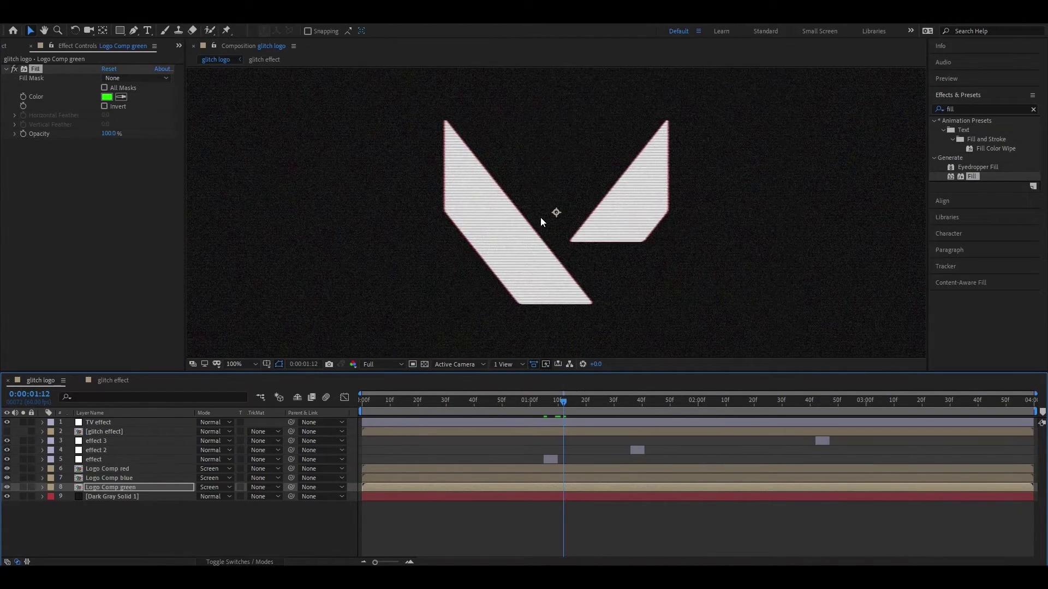
click(123, 470)
drag(560, 402, 531, 424)
key(equal)
key(equal)
key(equal)
key(equal)
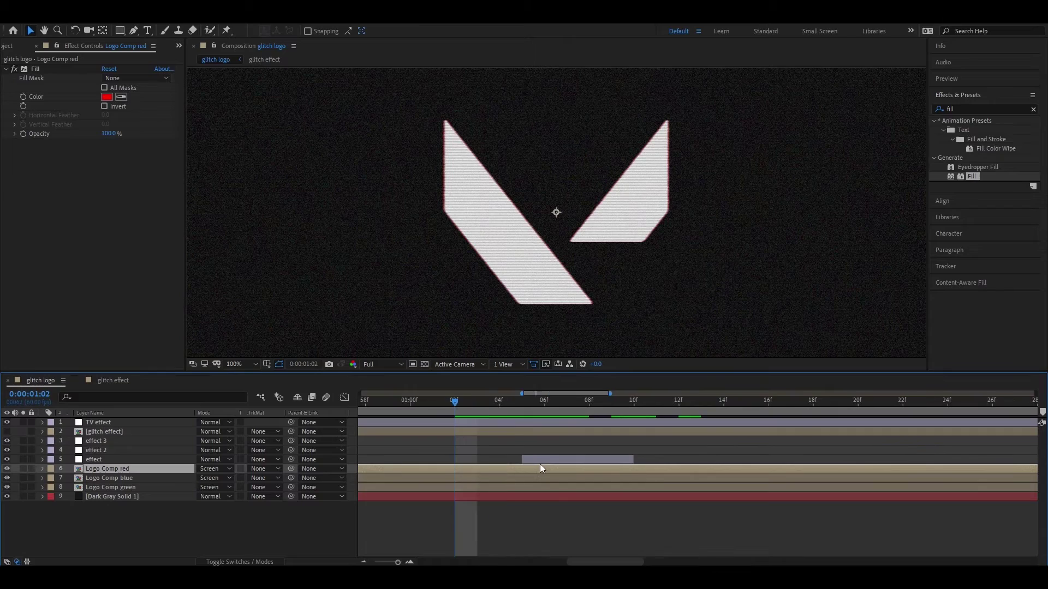
drag(493, 403, 500, 402)
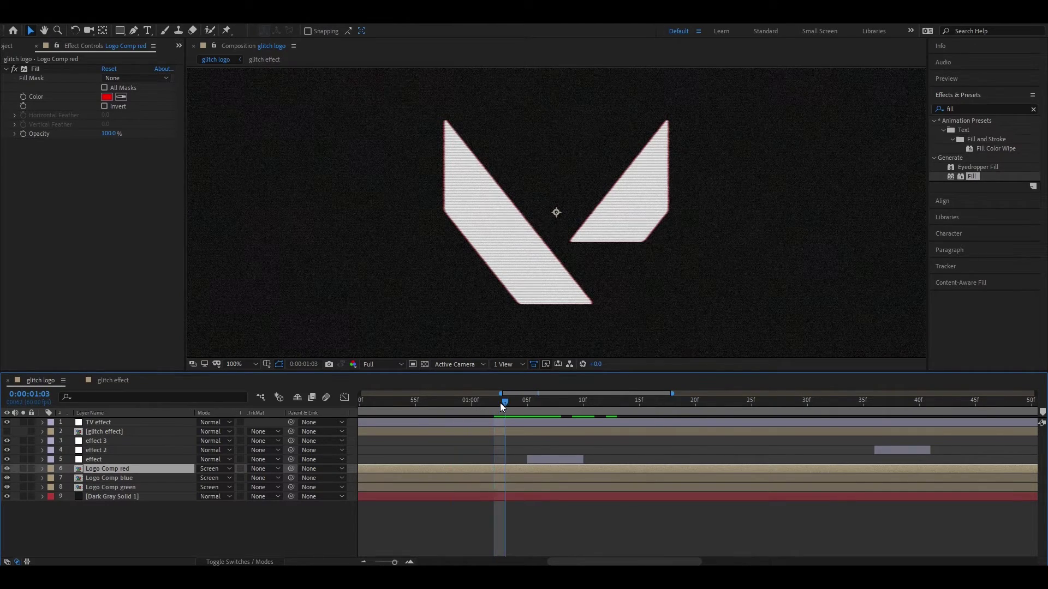
key(p)
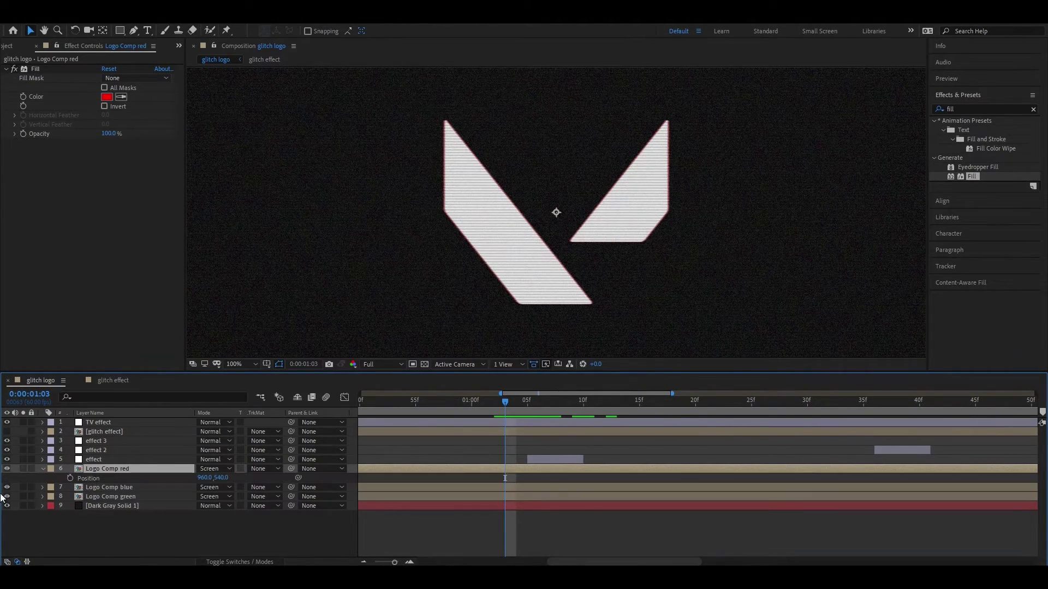
mouse_move(218, 478)
mouse_down()
mouse_move(235, 478)
mouse_move(224, 478)
mouse_up()
key(ctrl+z)
mouse_move(506, 399)
mouse_down()
mouse_move(535, 404)
mouse_move(516, 406)
mouse_up()
click(71, 478)
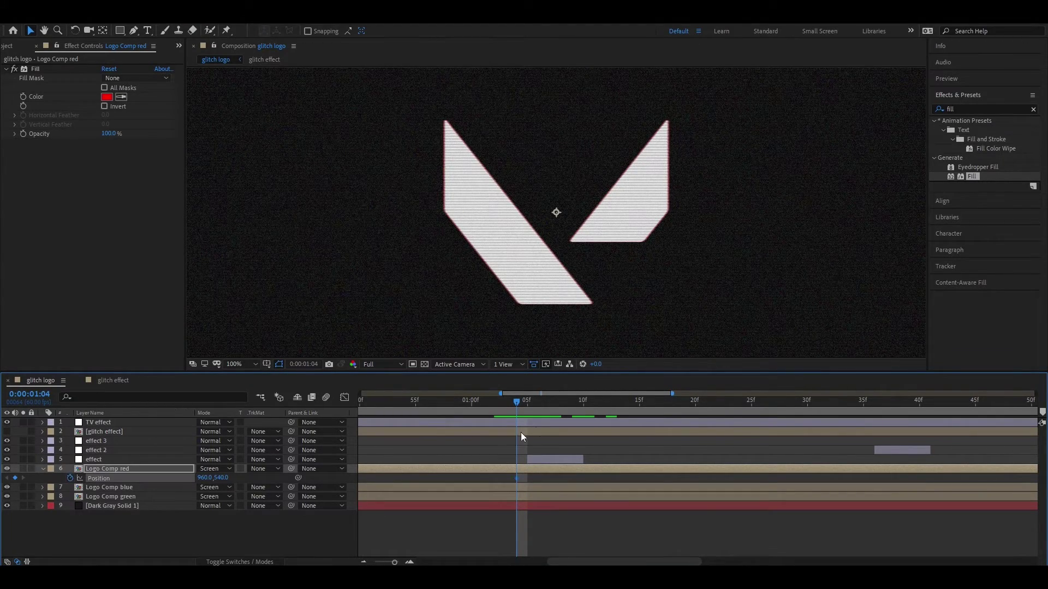
Step: Add a Logo Comp red Position keyframe of 960, 540 at 0:00:01:10 and one of 937, 540 at 0:00:01:07
drag(515, 405, 582, 409)
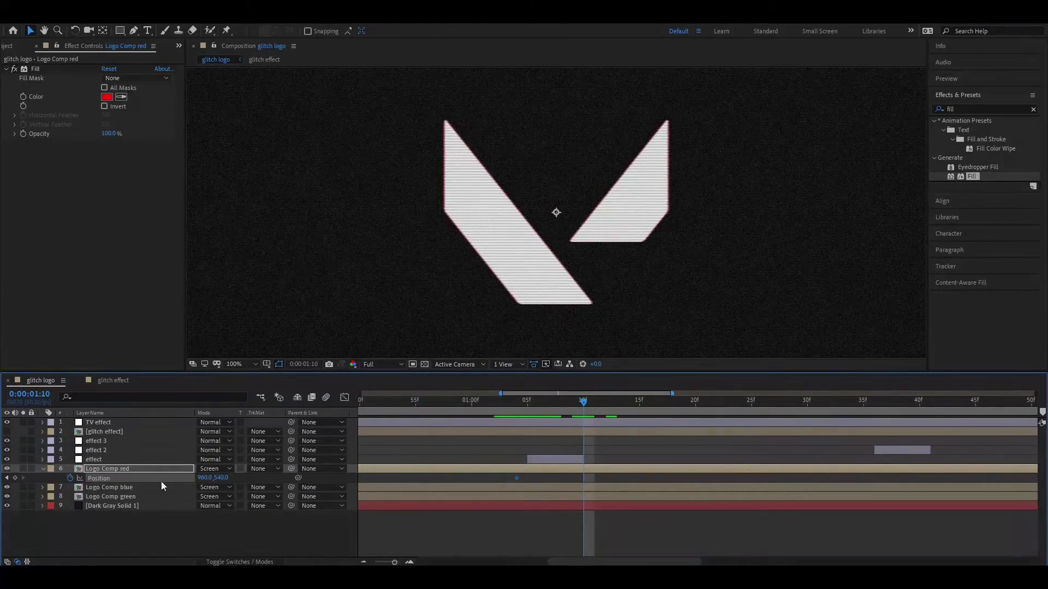
click(15, 478)
drag(587, 408, 549, 410)
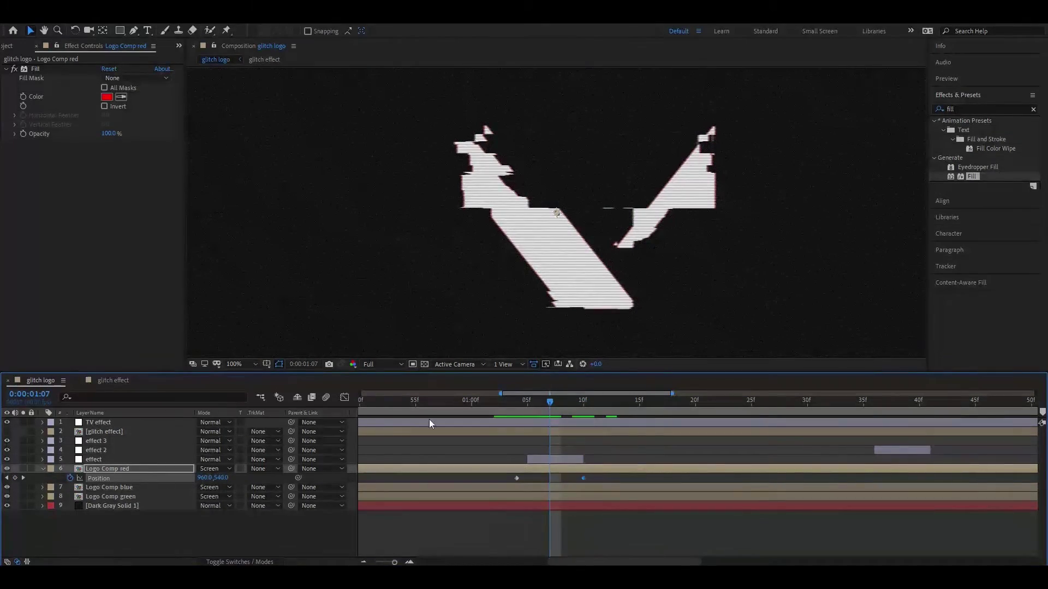
drag(206, 478, 193, 478)
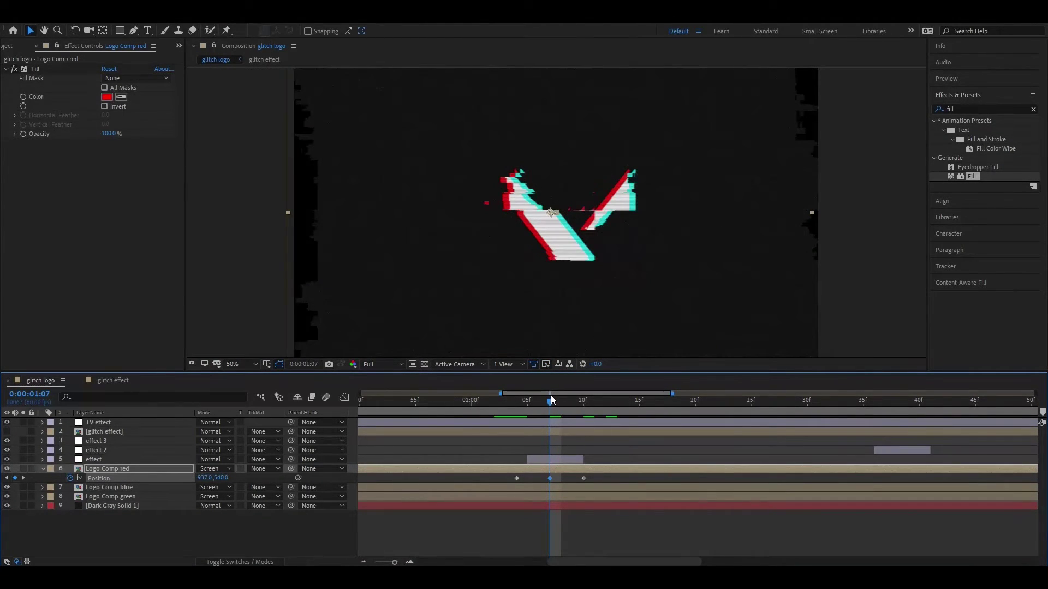
key(.)
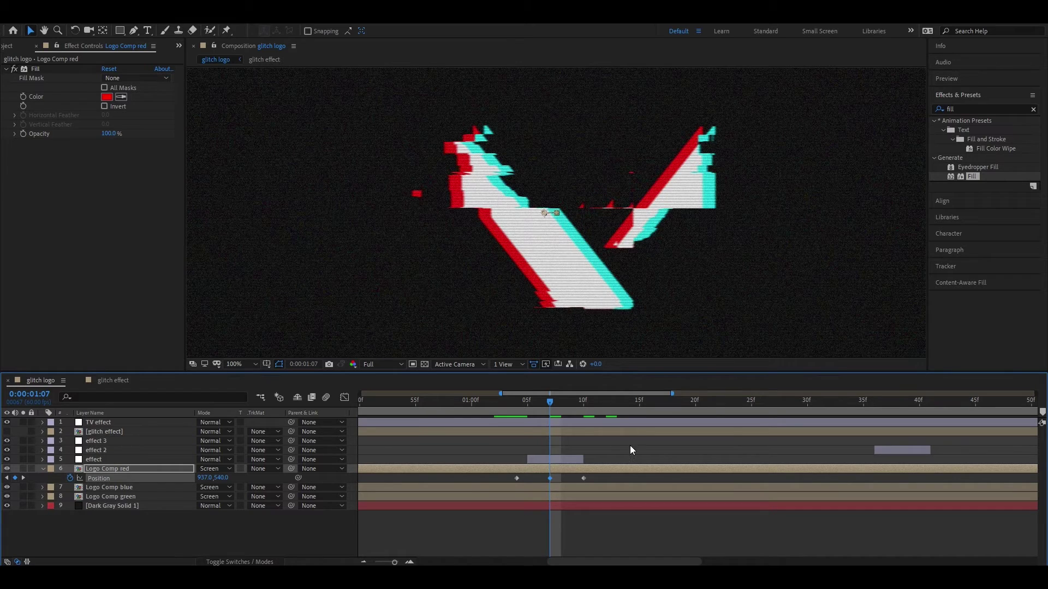
Step: Apply Easy Ease to the three Logo Comp red Position keyframes and paste a copy of them at 0:00:01:35
drag(602, 475, 481, 480)
drag(605, 477, 503, 478)
drag(611, 406, 863, 440)
key(ctrl+c)
key(ctrl+v)
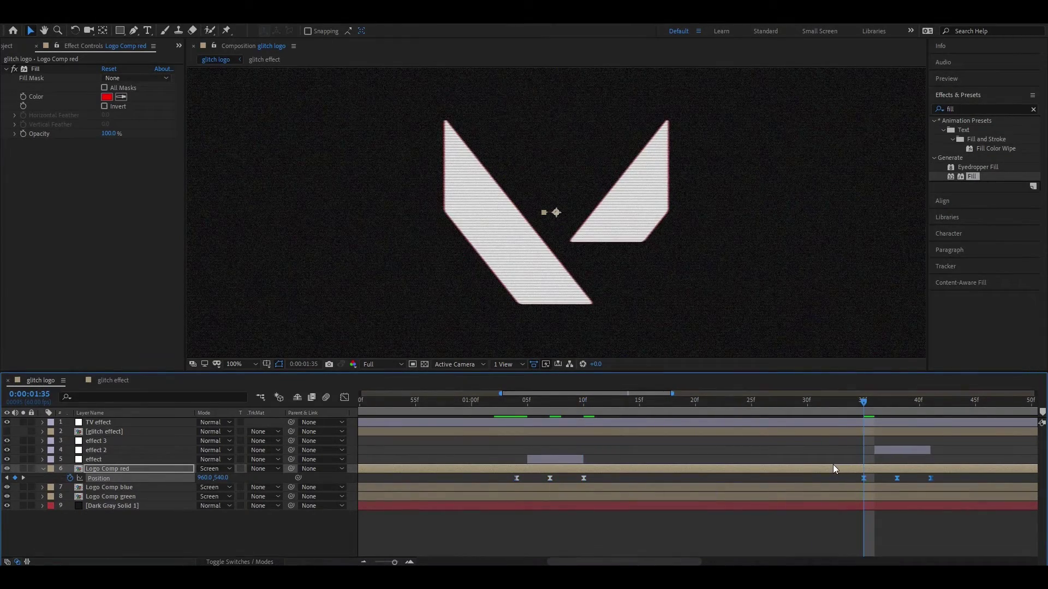
Step: Paste the same three Position keyframes on Logo Comp red just before the effect 3 layer, around 0:00:02:40
key(minus)
scroll(600, 558, left, 3)
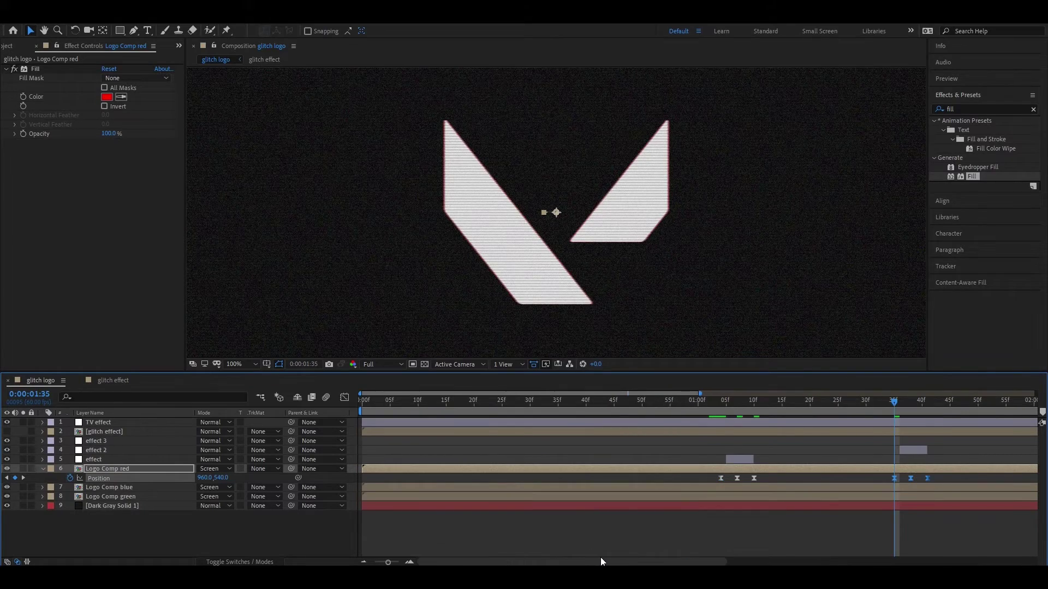
key(minus)
drag(638, 404, 810, 427)
key(equal)
key(equal)
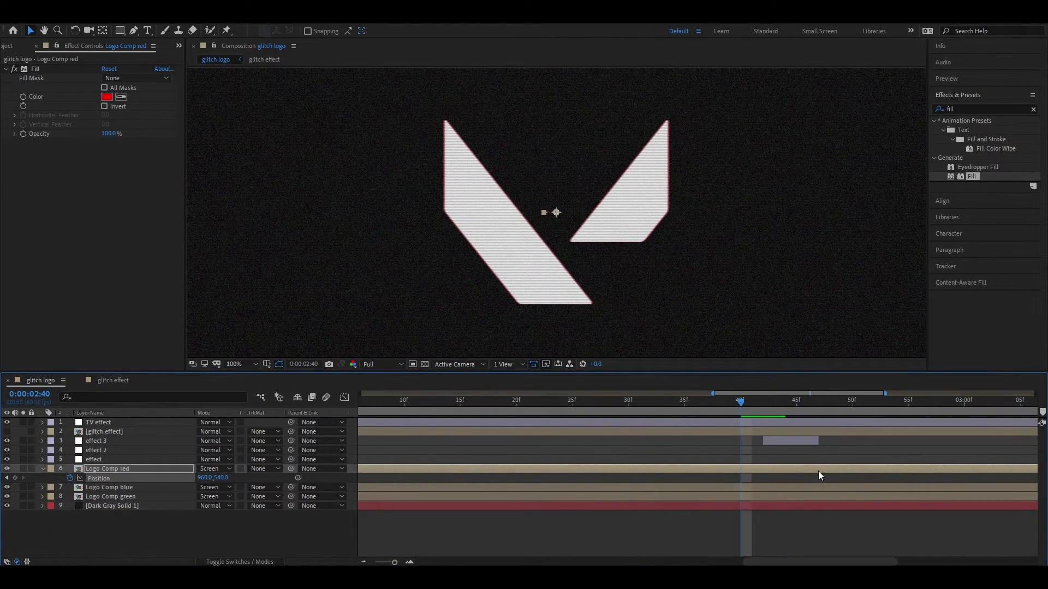
key(ctrl+v)
Step: Play the whole composition from the start to check the red channel split at the three glitch bursts
key(minus)
key(minus)
drag(803, 404, 339, 411)
key(comma)
key(comma)
key(comma)
key(comma)
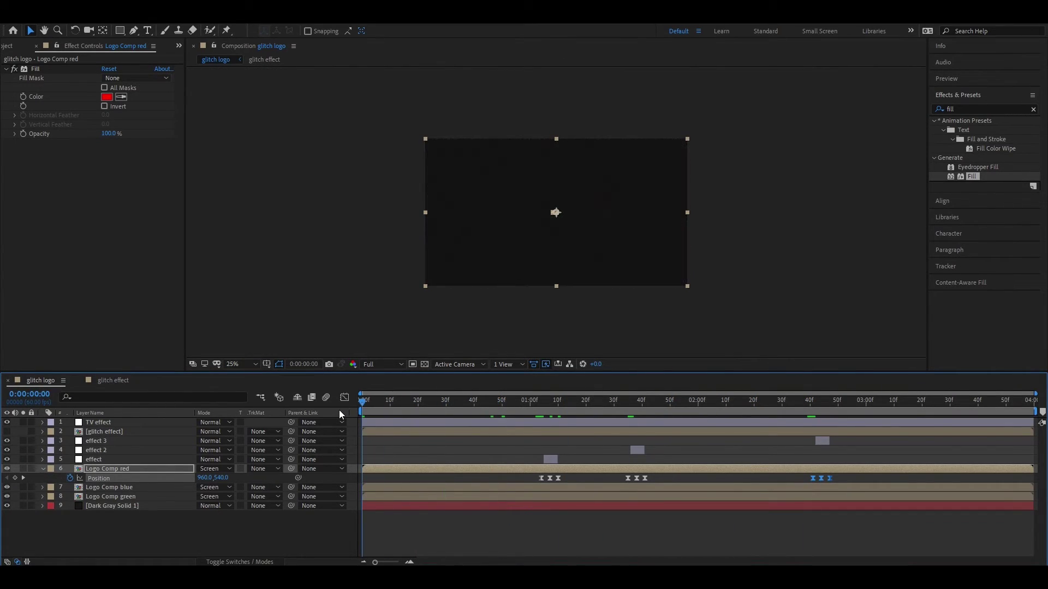
key(space)
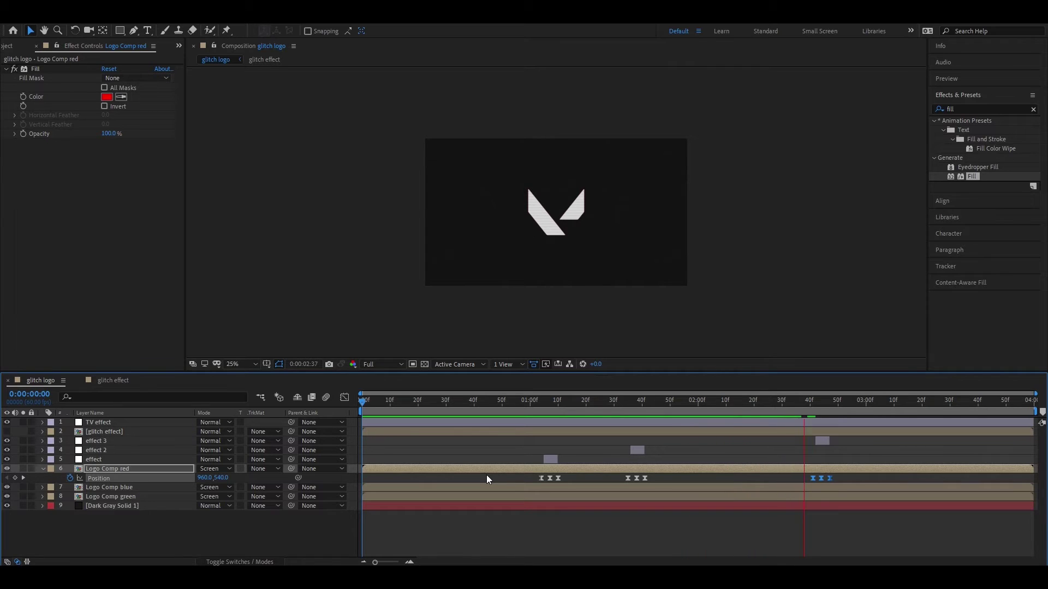
key(space)
key(space)
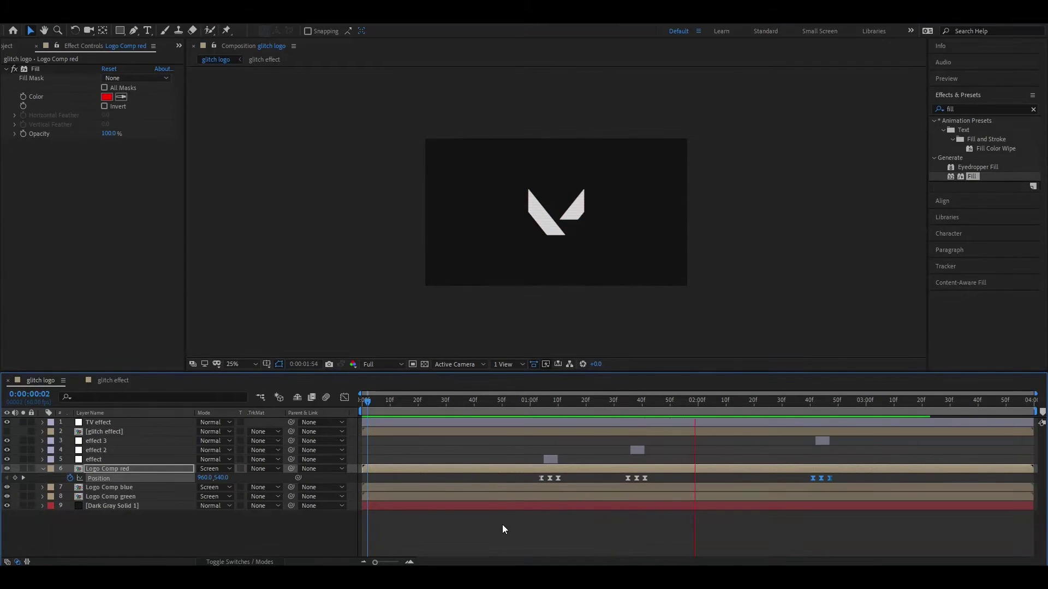
key(space)
key(period)
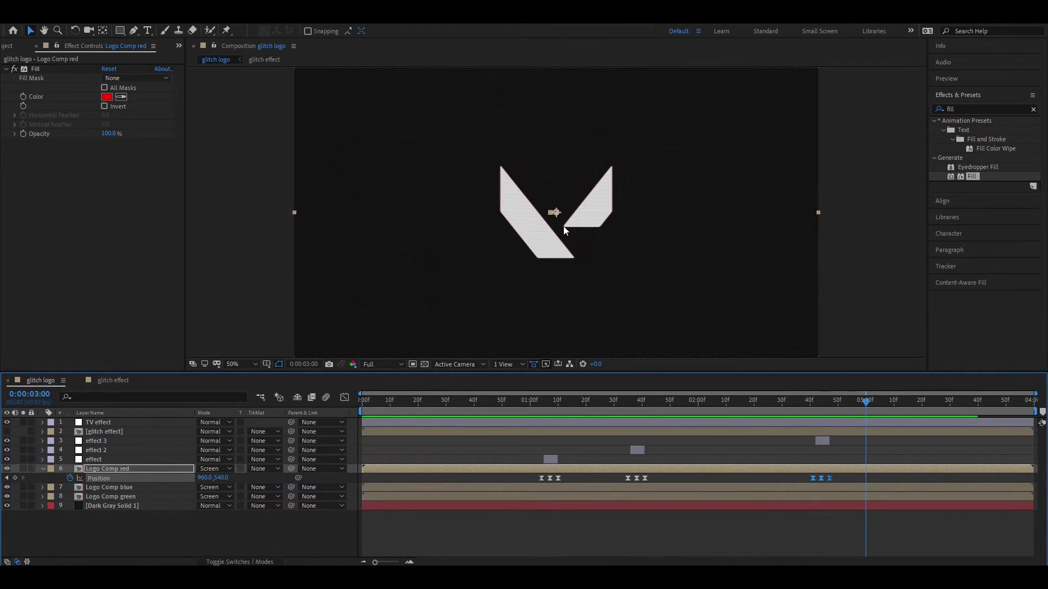
key(space)
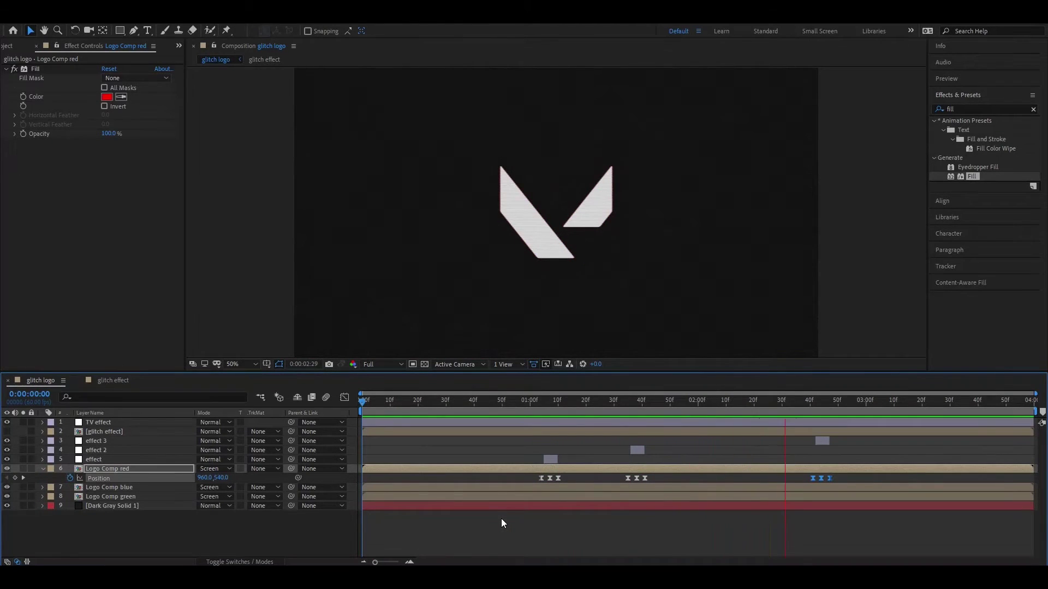
key(space)
drag(909, 403, 840, 414)
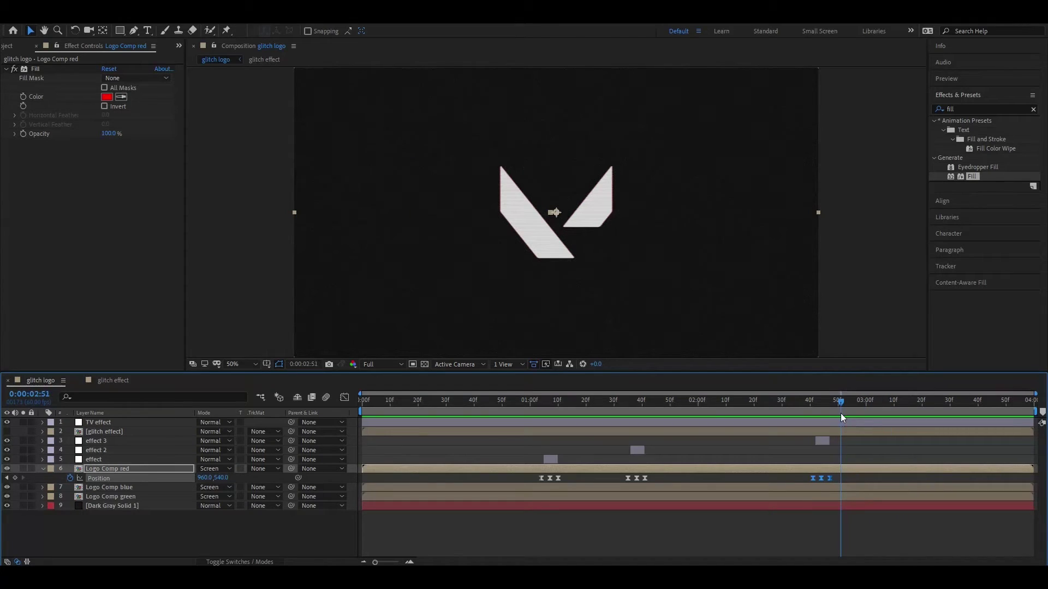
Step: Duplicate the Logo Comp blue layer, place the copy above Logo Comp red and rename it Logo Comp main color
click(411, 529)
click(119, 470)
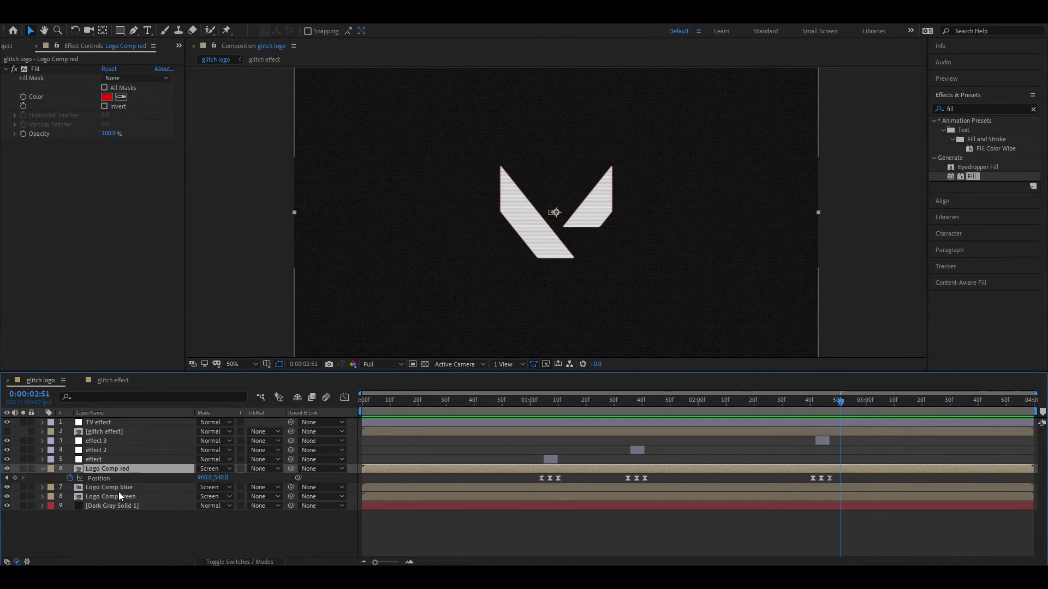
click(119, 492)
key(ctrl+d)
drag(121, 490, 125, 468)
right_click(135, 468)
click(161, 462)
click(146, 469)
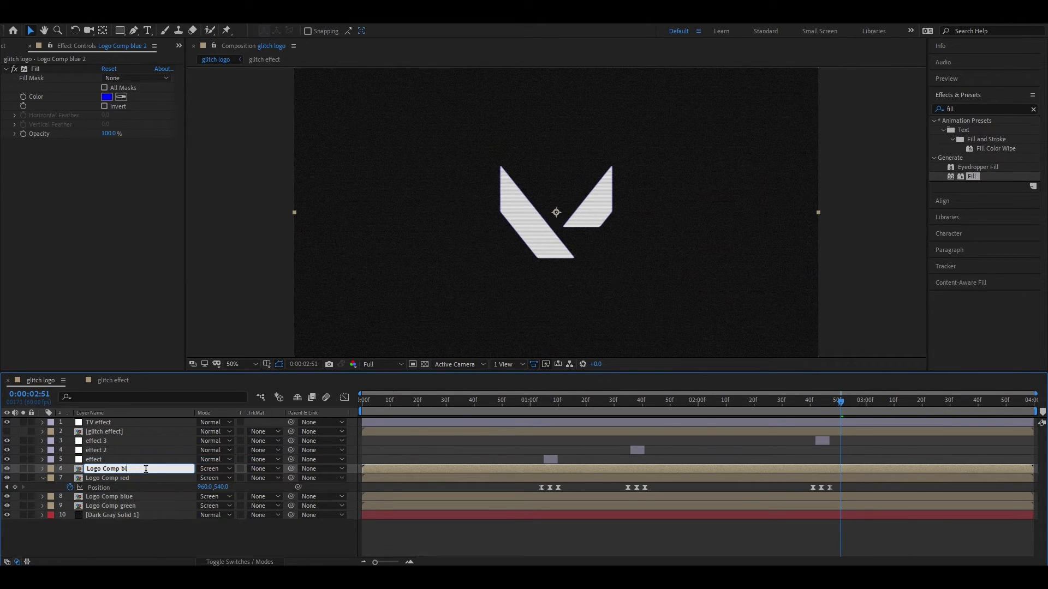
text(main color)
key(Return)
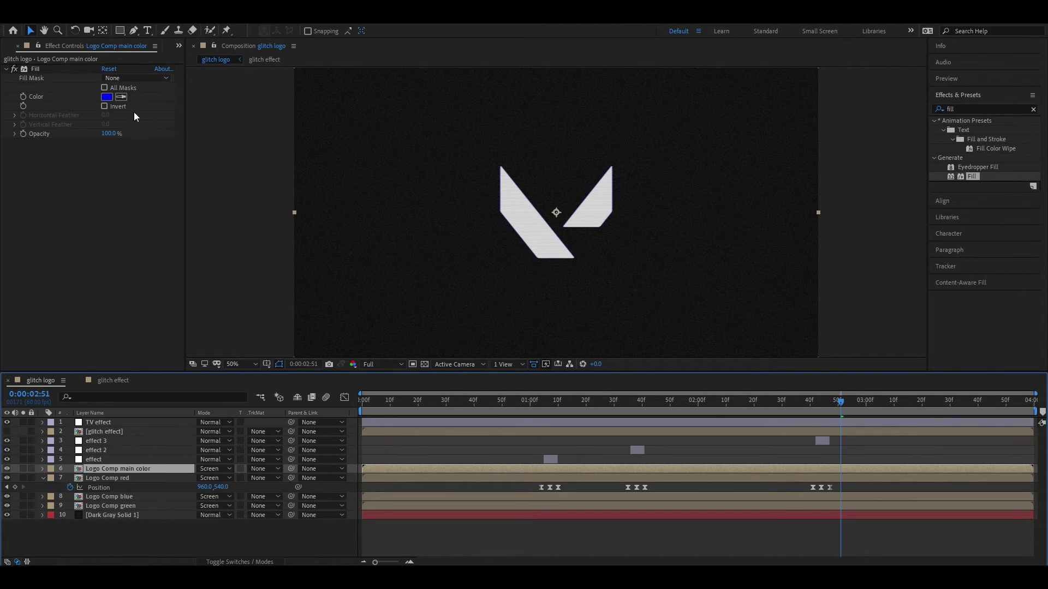
Step: Change the Fill color of the Logo Comp main color layer to red, FA1D1D
click(107, 98)
drag(522, 399, 494, 365)
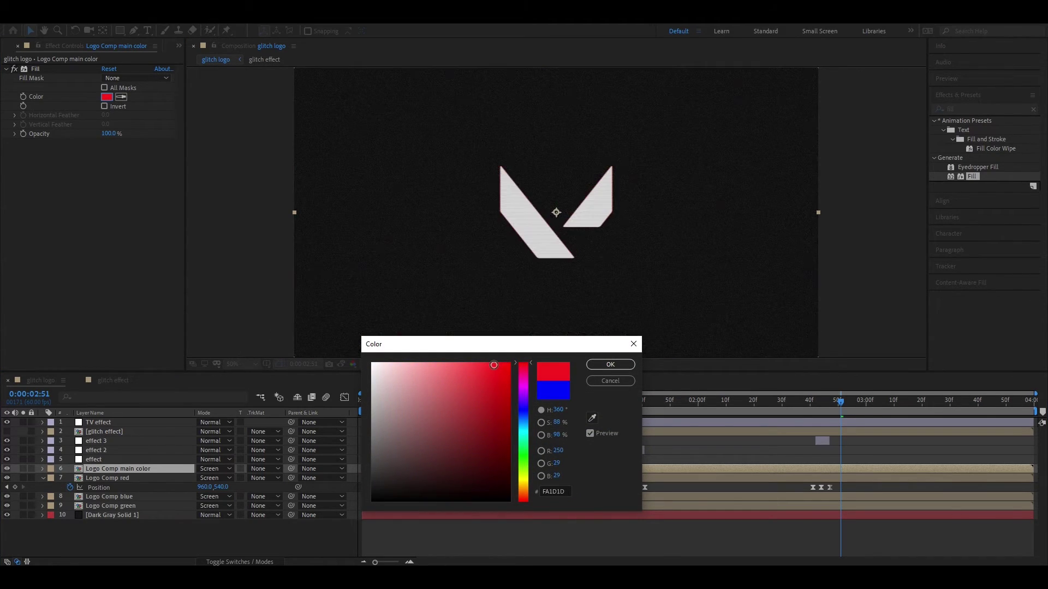
click(611, 365)
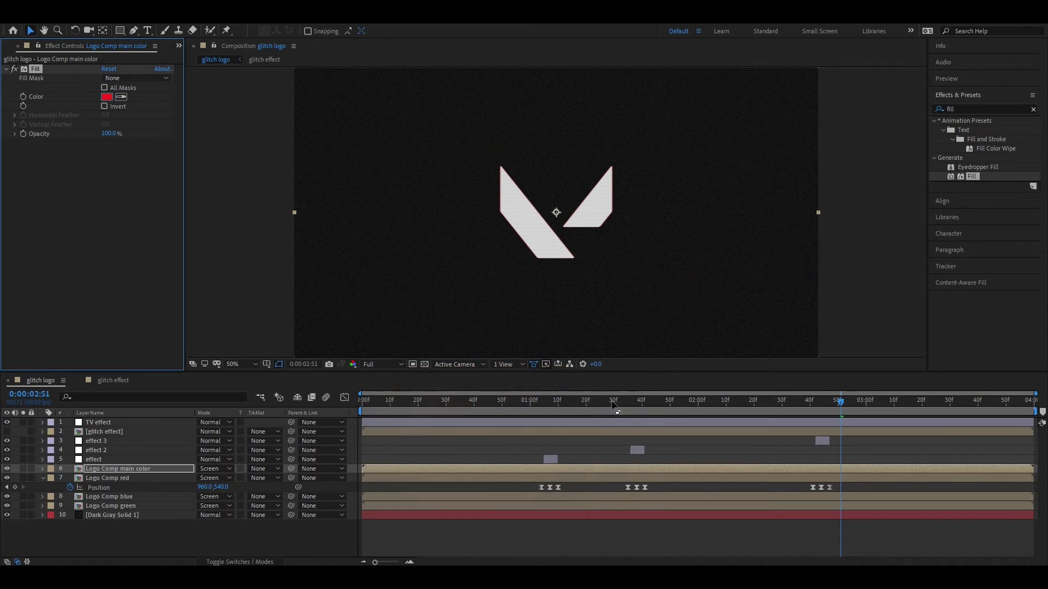
Step: Set the Logo Comp main color layer's blending mode to Normal and trim its start to about 0:00:02:50
click(840, 400)
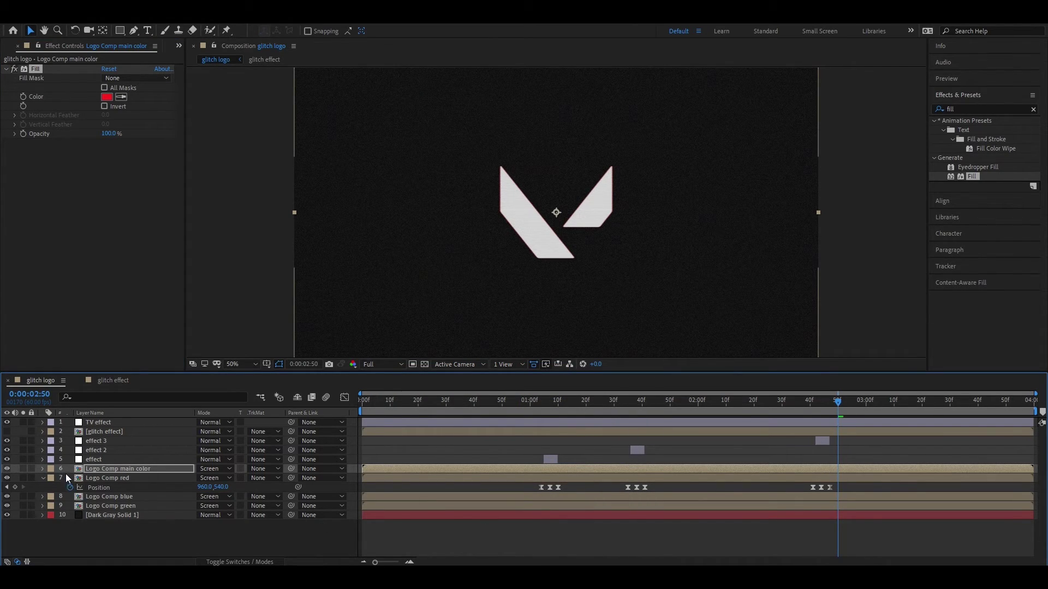
click(218, 468)
click(263, 90)
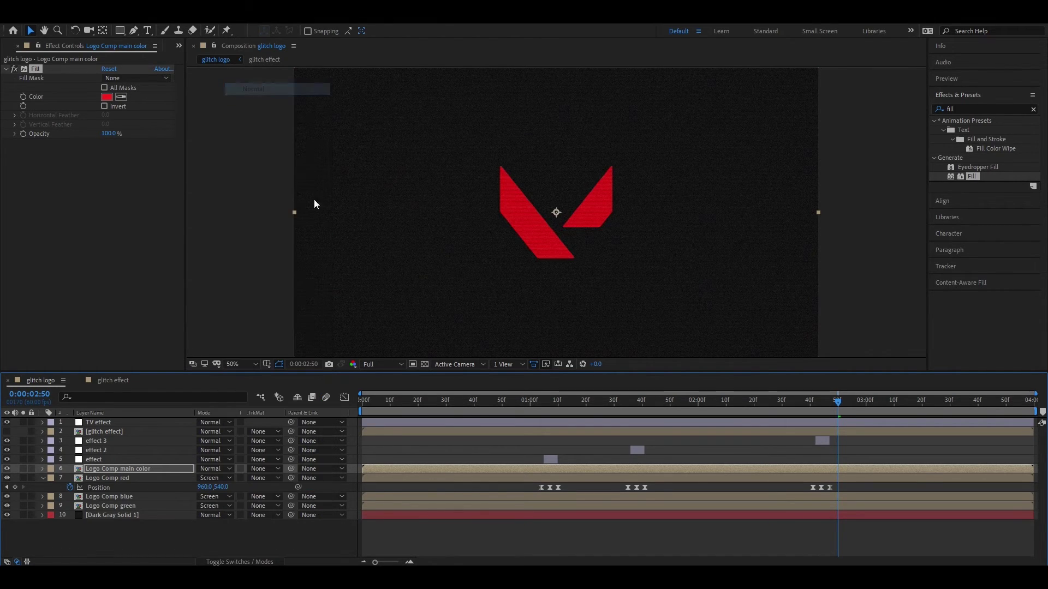
scroll(558, 212, up, 2)
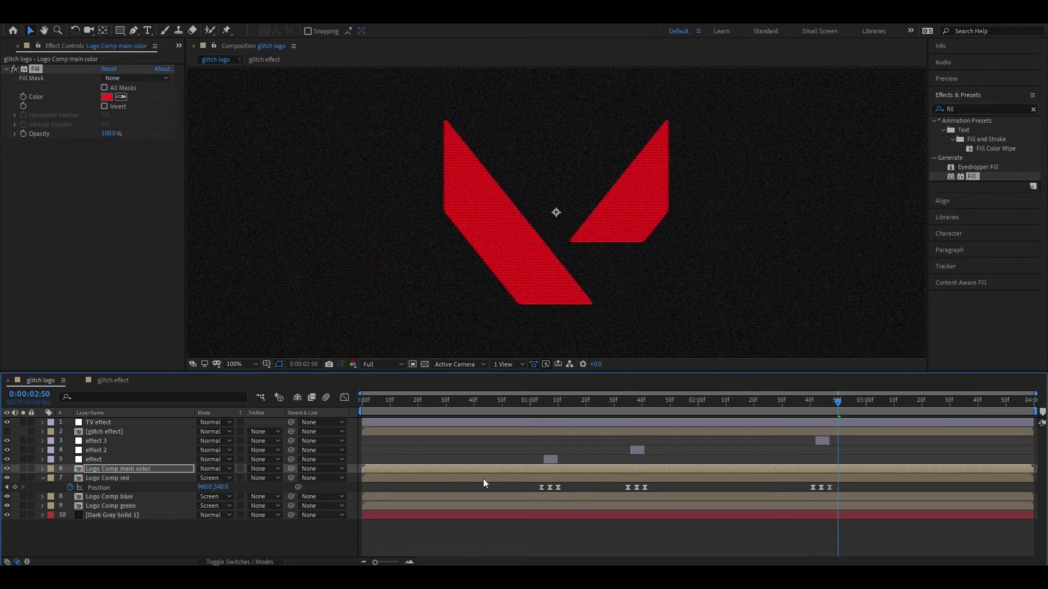
drag(364, 471, 840, 469)
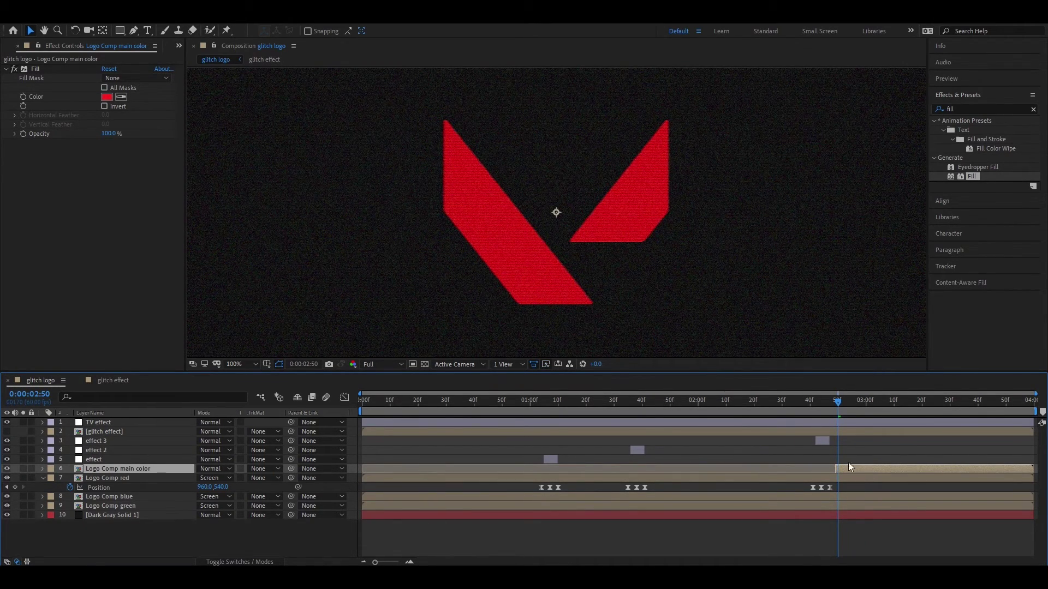
Step: Keyframe the Fill color of Logo Comp main color with the current red at 0:00:02:59 and white, FFFFFF, at 0:00:02:50
click(834, 402)
drag(835, 402, 862, 407)
click(26, 96)
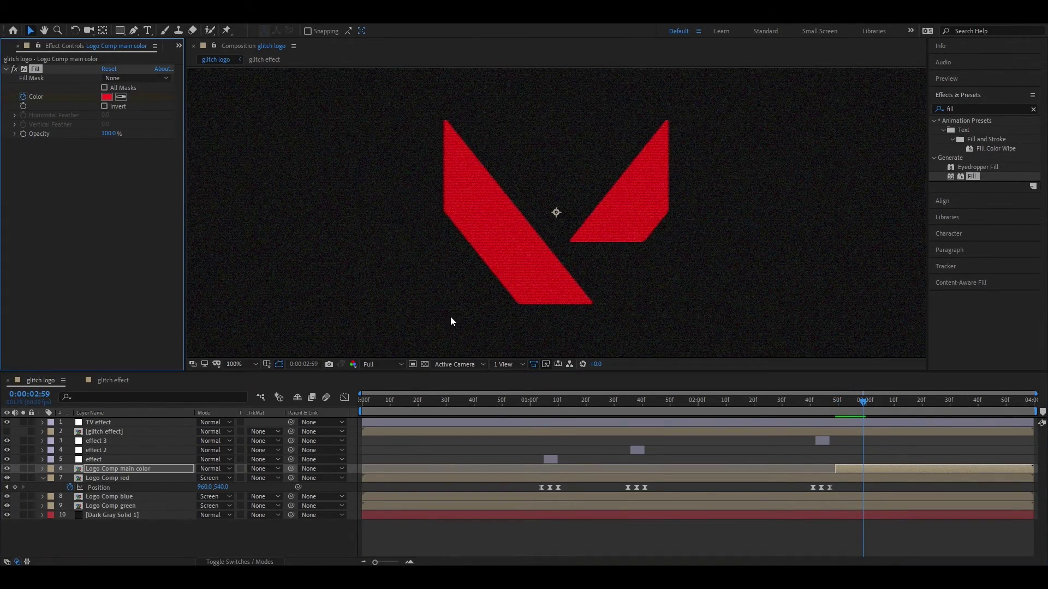
drag(862, 407, 836, 411)
click(107, 97)
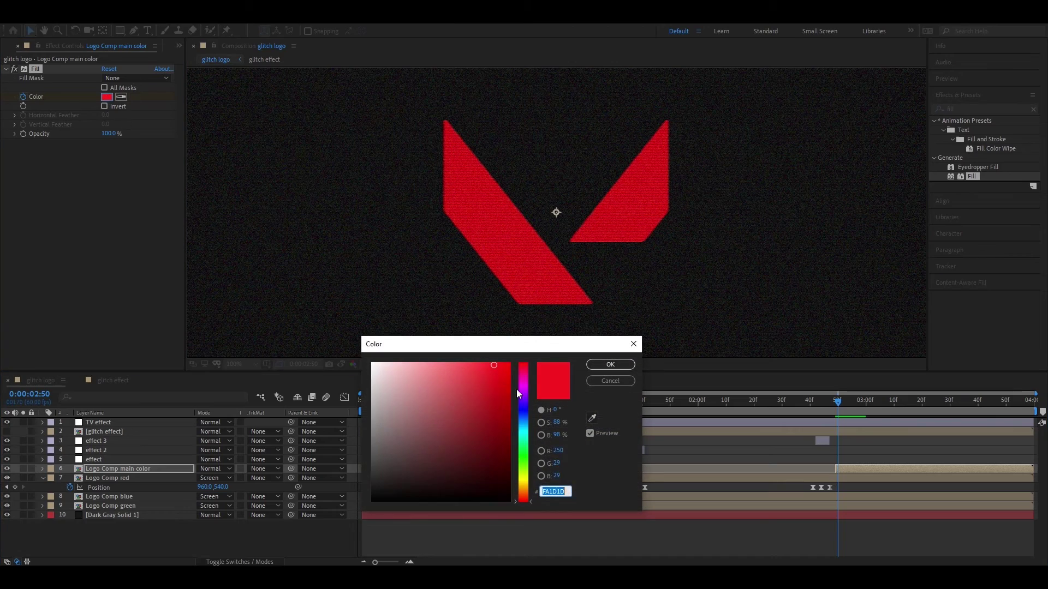
text(ffffff)
click(608, 364)
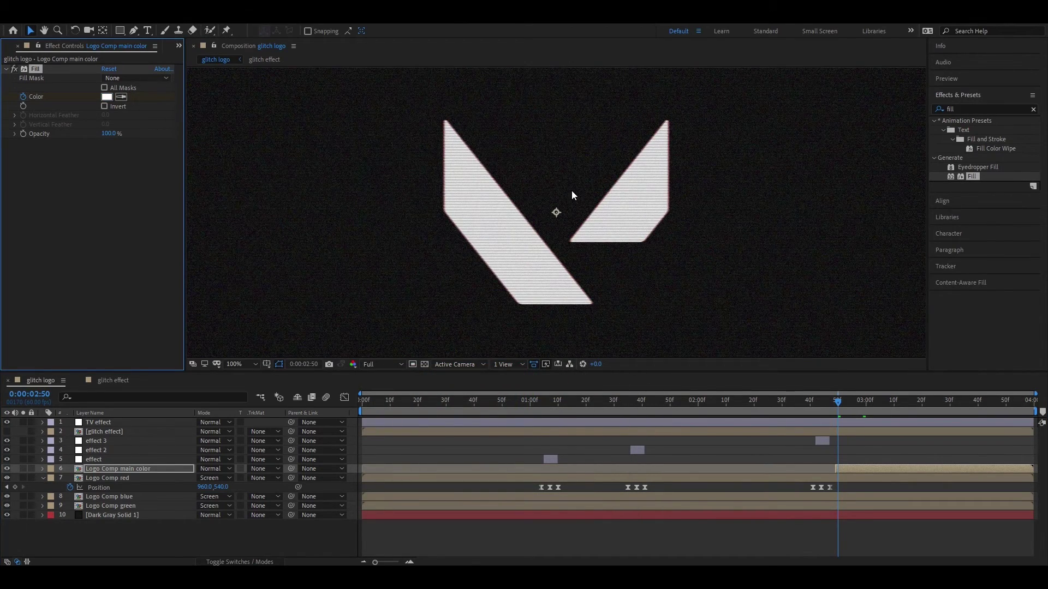
Step: Preview the white-to-red color change, check the red keyframe's color value and play the animation from the start
key(comma)
key(comma)
drag(834, 402, 815, 404)
key(space)
key(space)
mouse_move(883, 403)
mouse_down()
mouse_move(851, 406)
mouse_move(863, 406)
mouse_up()
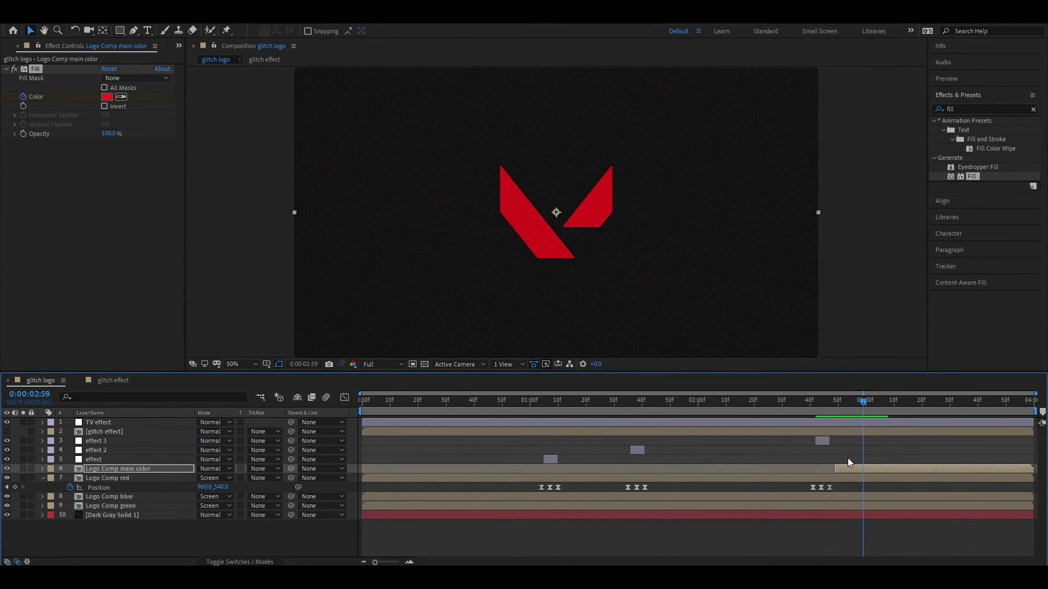
click(106, 96)
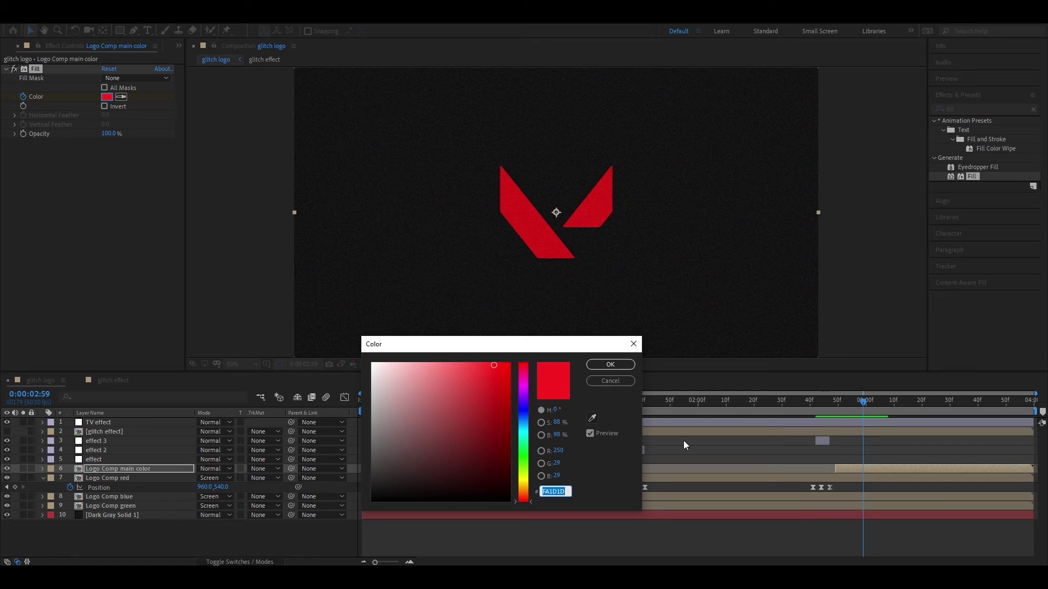
click(599, 365)
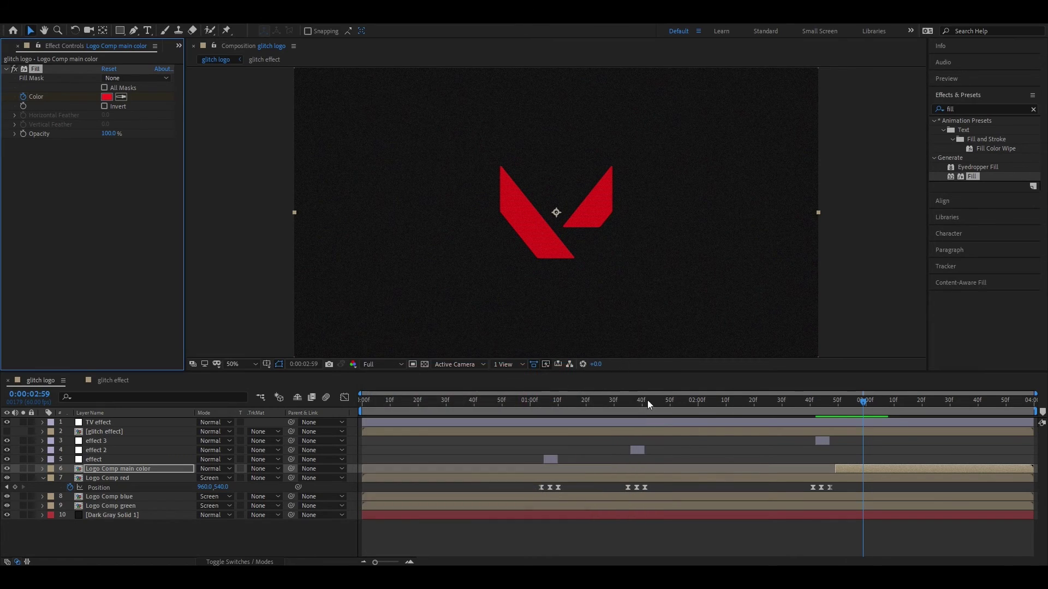
scroll(565, 218, down, 2)
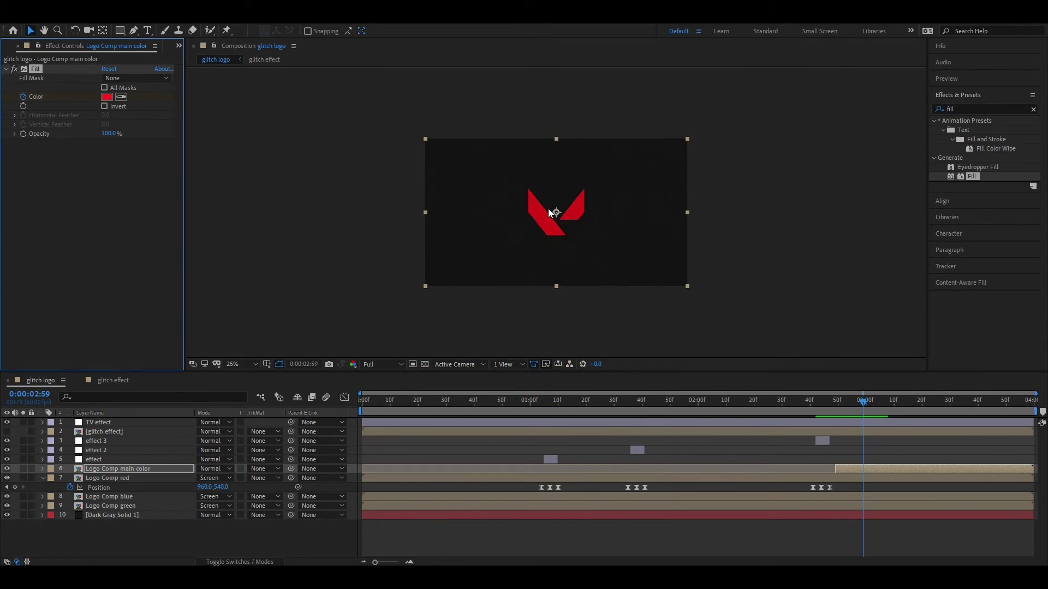
scroll(548, 209, up, 2)
click(746, 405)
drag(697, 408, 365, 409)
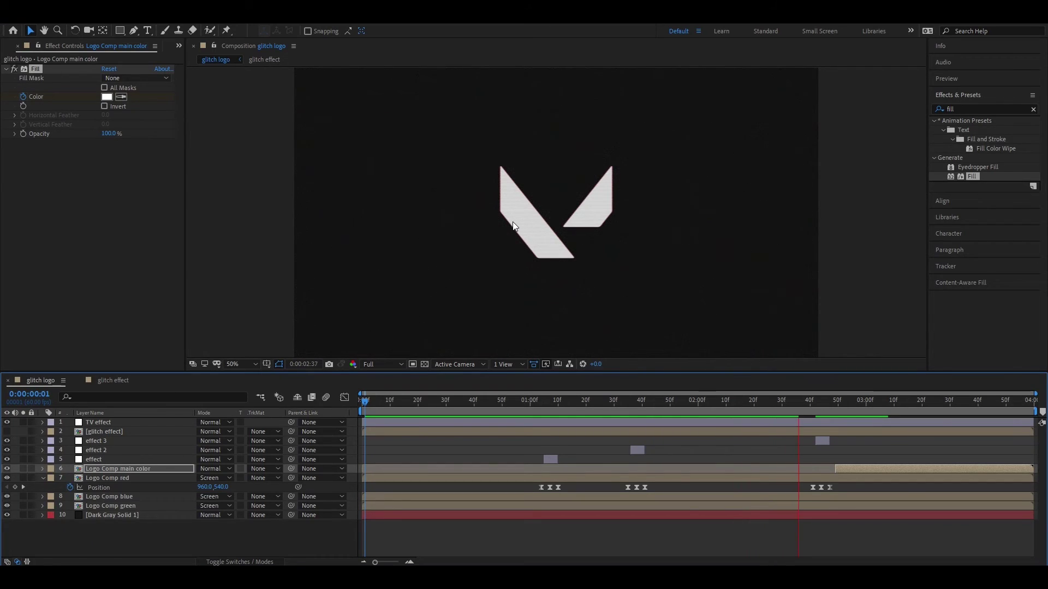
Step: Reveal the keyframes of Logo Comp main color and change its Fill color keyframe at 0:00:02:59 to FA1D42
click(920, 400)
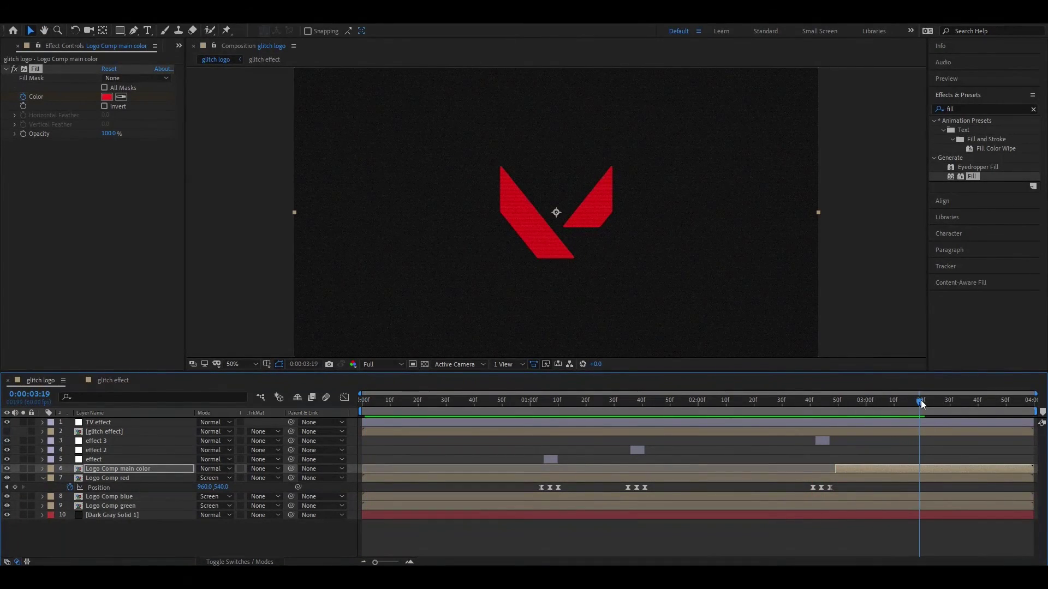
click(871, 468)
key(u)
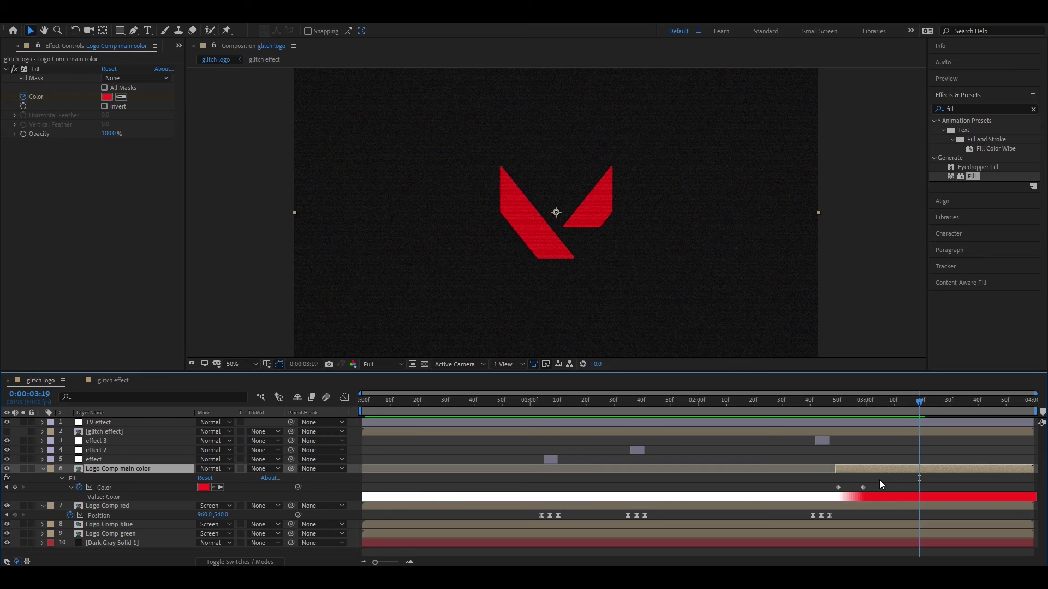
drag(920, 413, 864, 418)
click(107, 99)
click(523, 368)
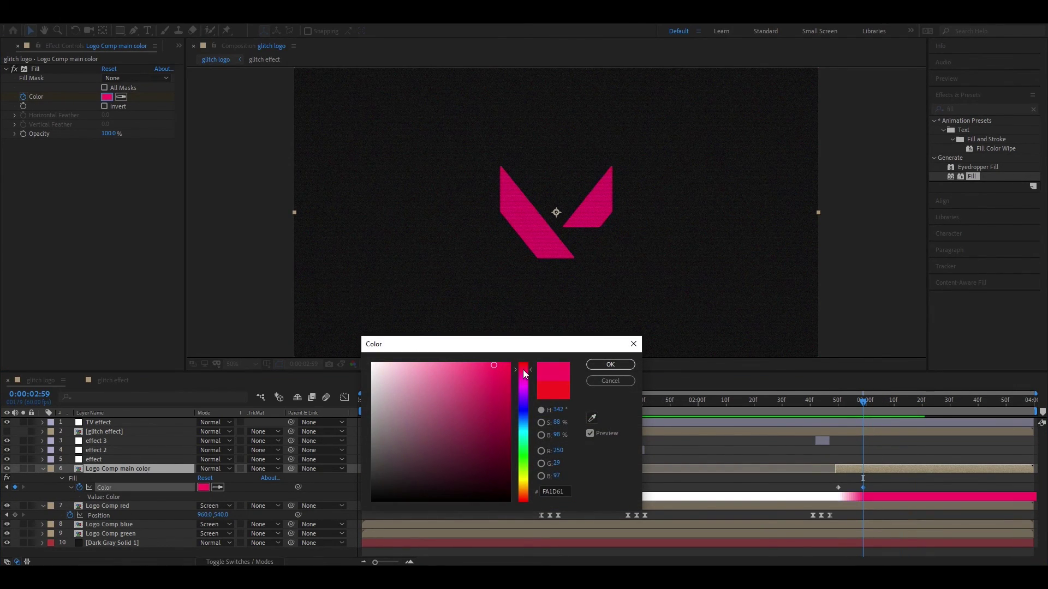
drag(523, 368, 523, 366)
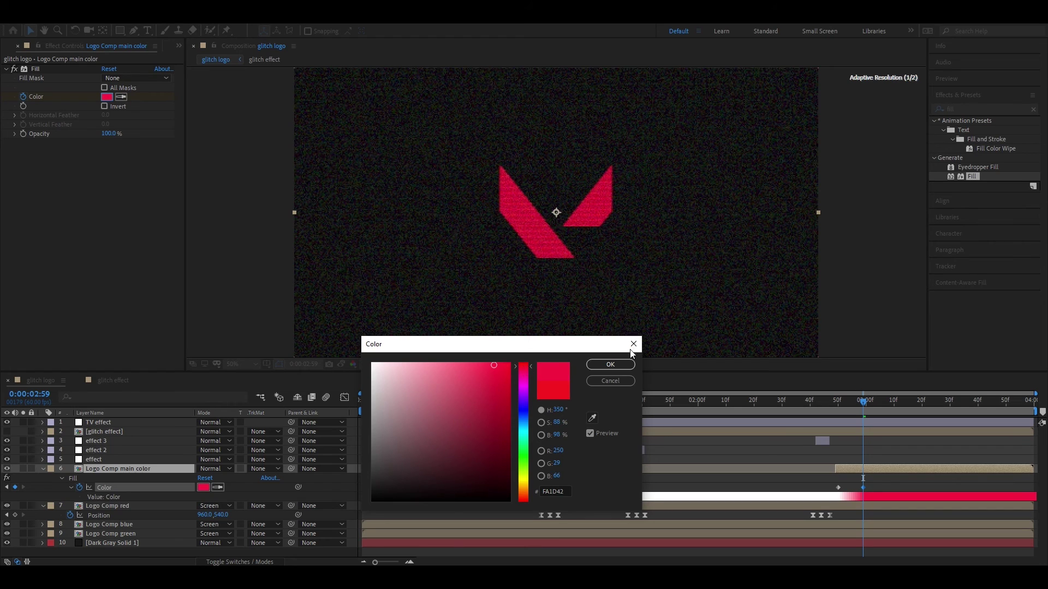
click(610, 364)
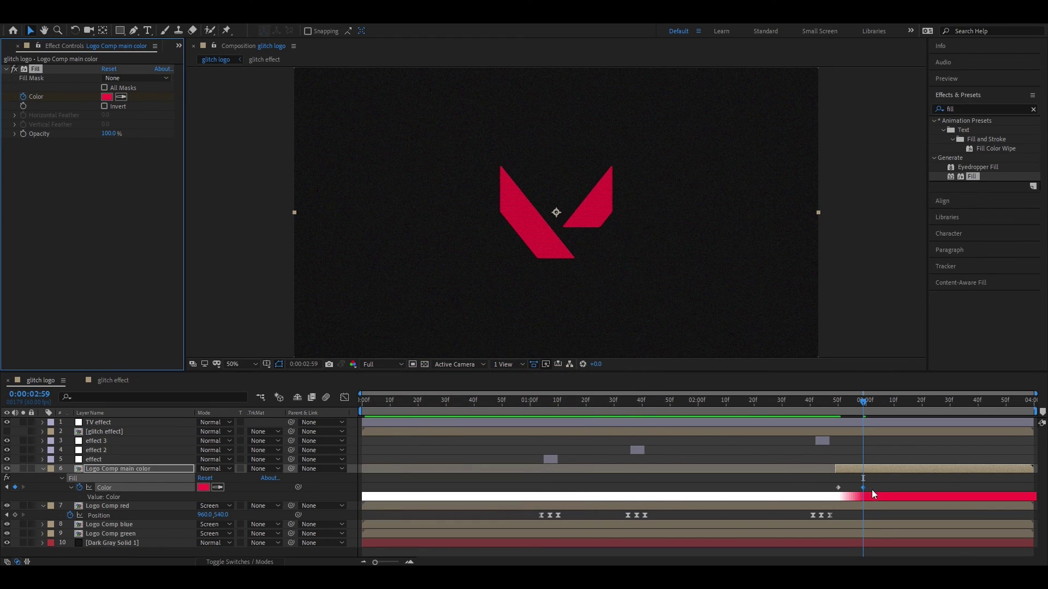